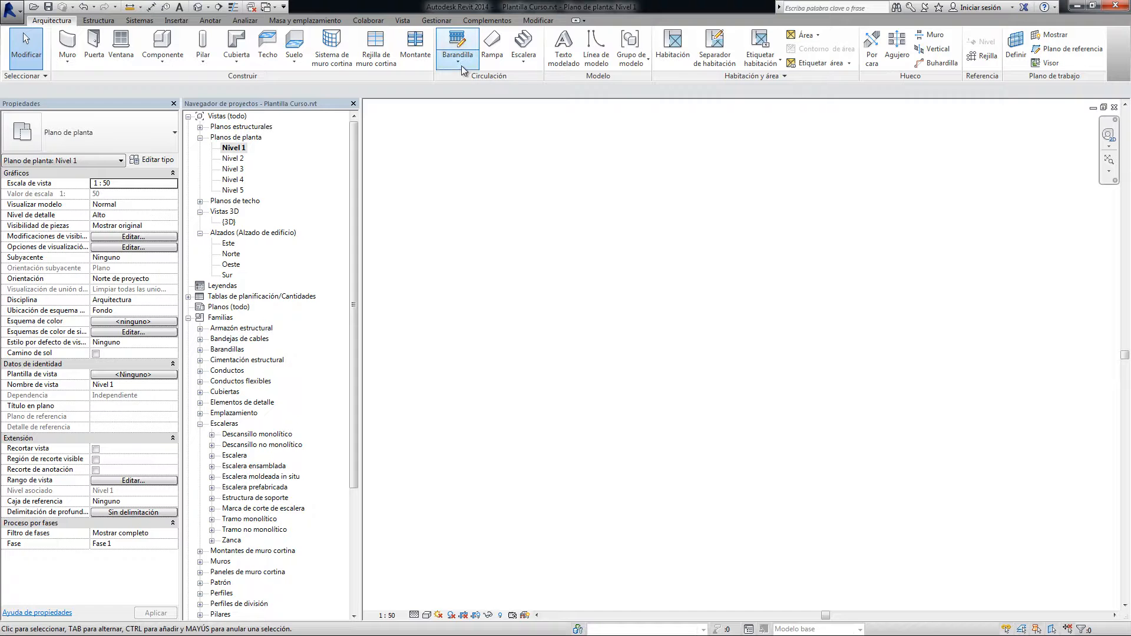
Sketch a railing path on Nivel 1: connected lines about 90 and 58 long, plus a separate vertical line about 110 long
{"action": "left_click", "coordinate": [461, 66]}
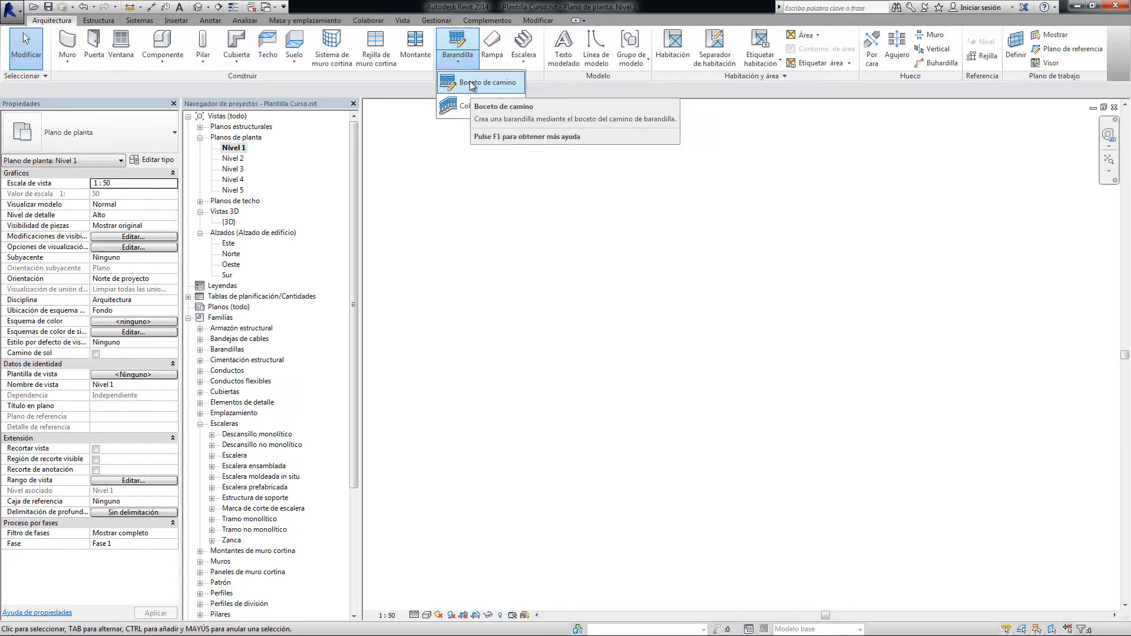
{"action": "left_click", "coordinate": [471, 83]}
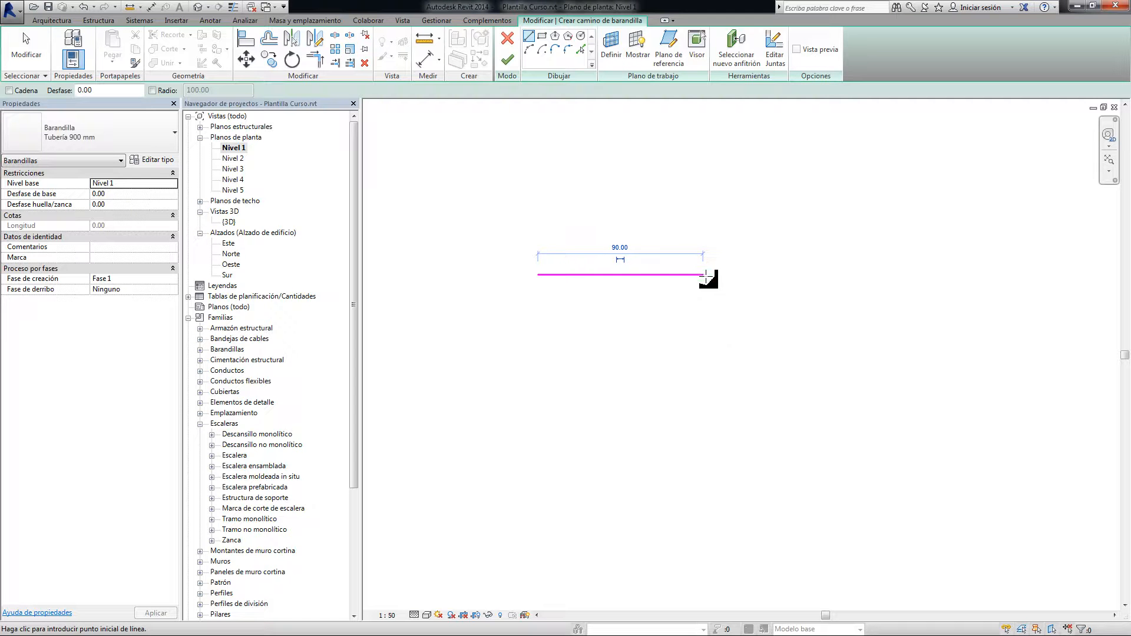
{"action": "left_click", "coordinate": [703, 275]}
{"action": "left_click", "coordinate": [703, 381]}
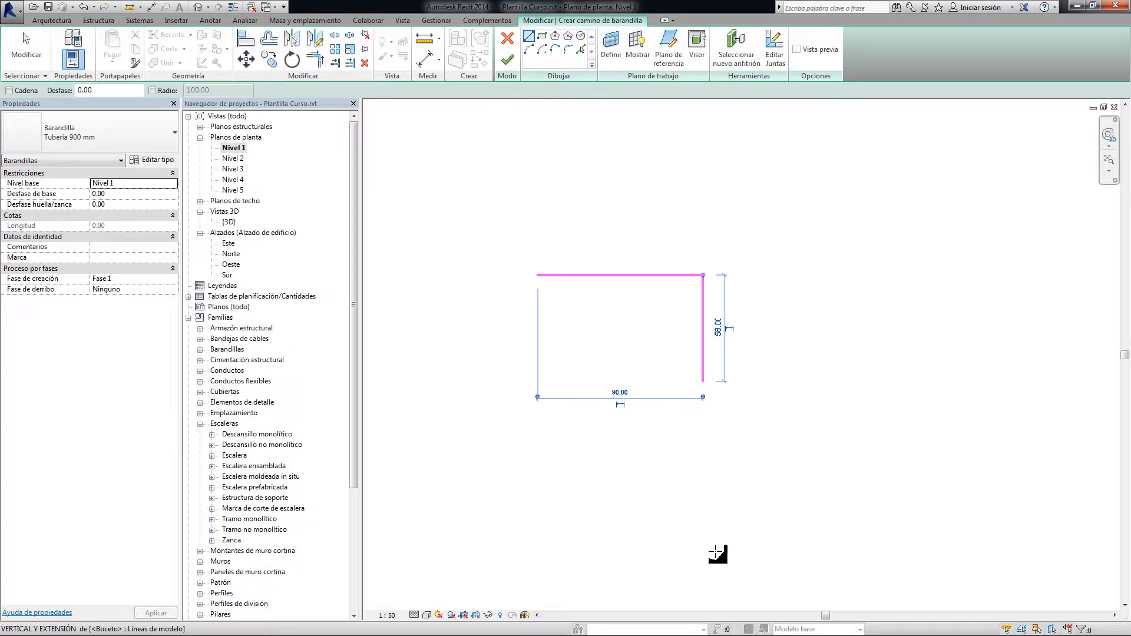
{"action": "left_click", "coordinate": [824, 381]}
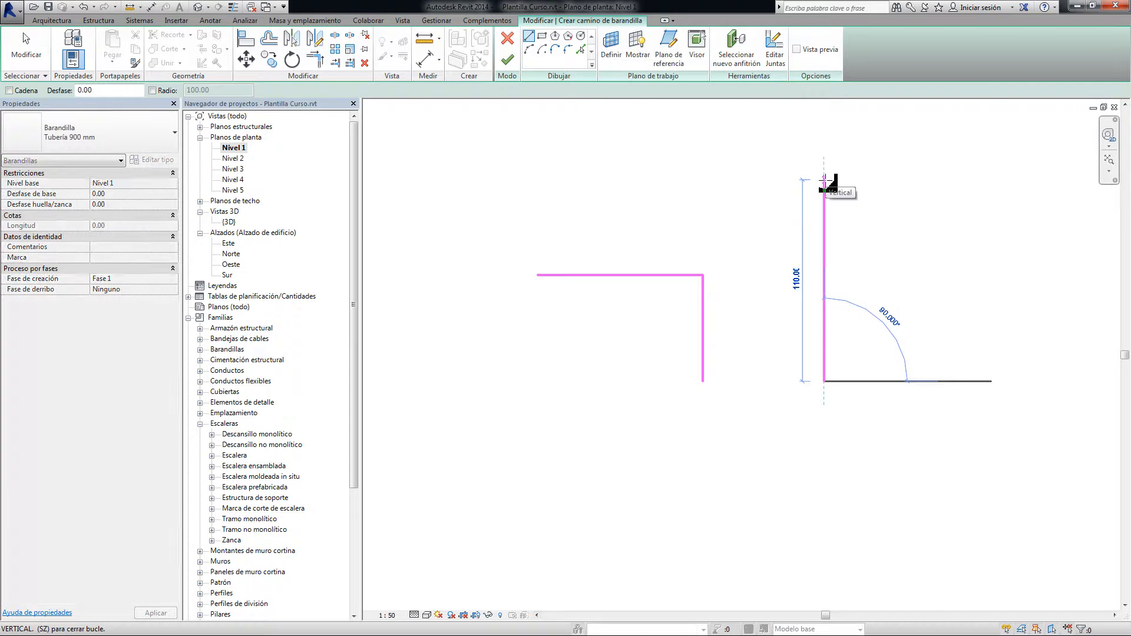
{"action": "left_click", "coordinate": [824, 180]}
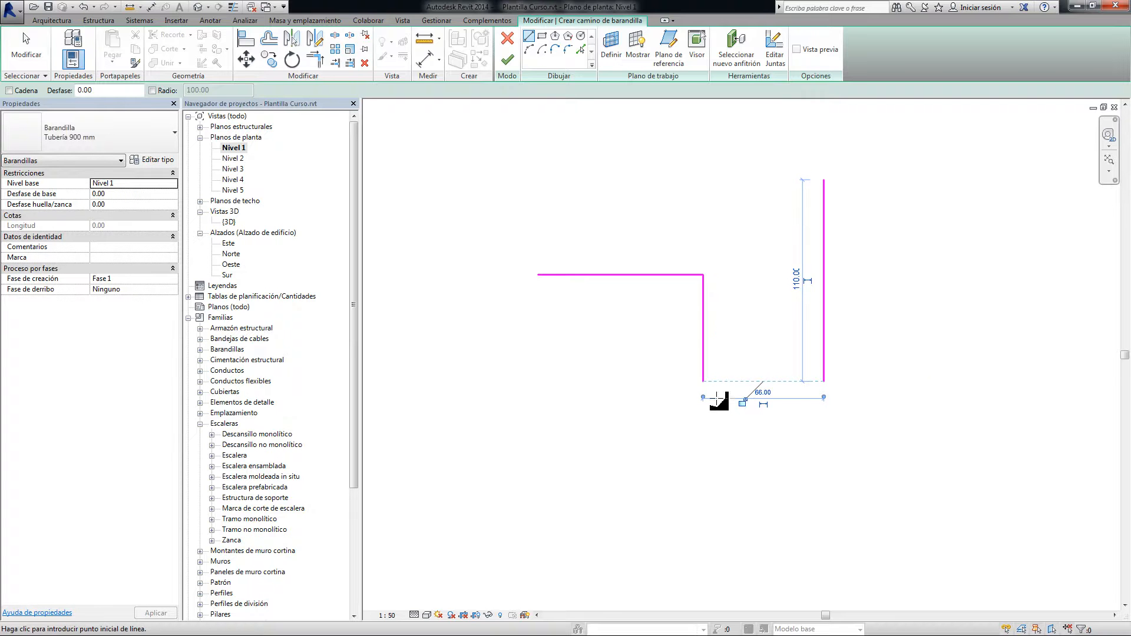
Close the gap in the railing path with a horizontal line about 66 long and finish the railing
{"action": "left_click", "coordinate": [507, 59]}
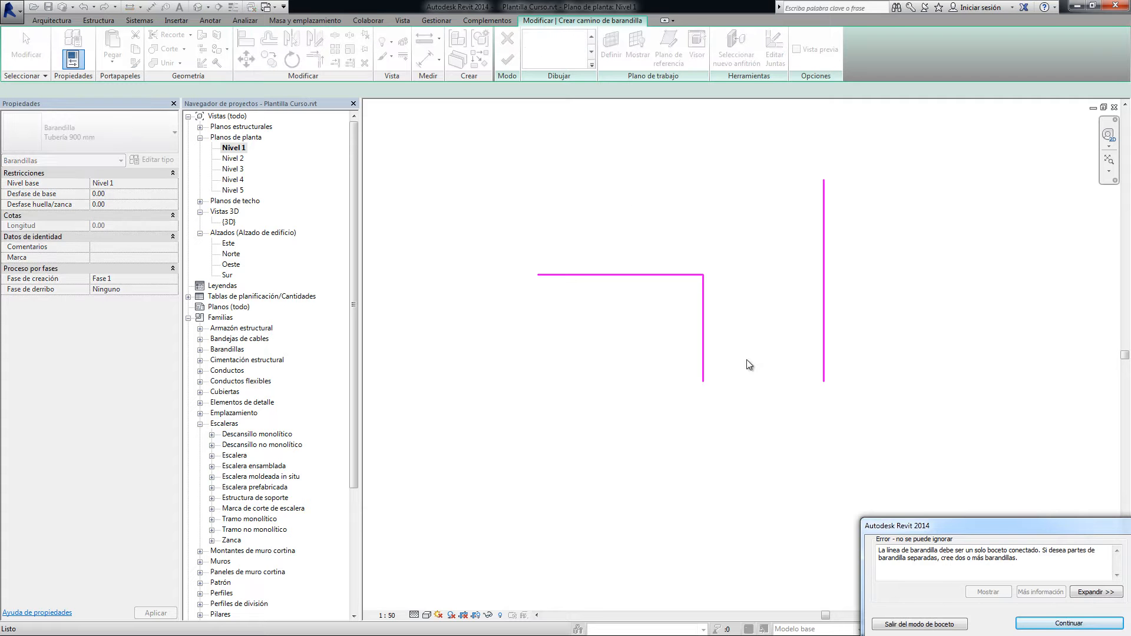
{"action": "left_click_drag", "start_coordinate": [1057, 525], "coordinate": [879, 463]}
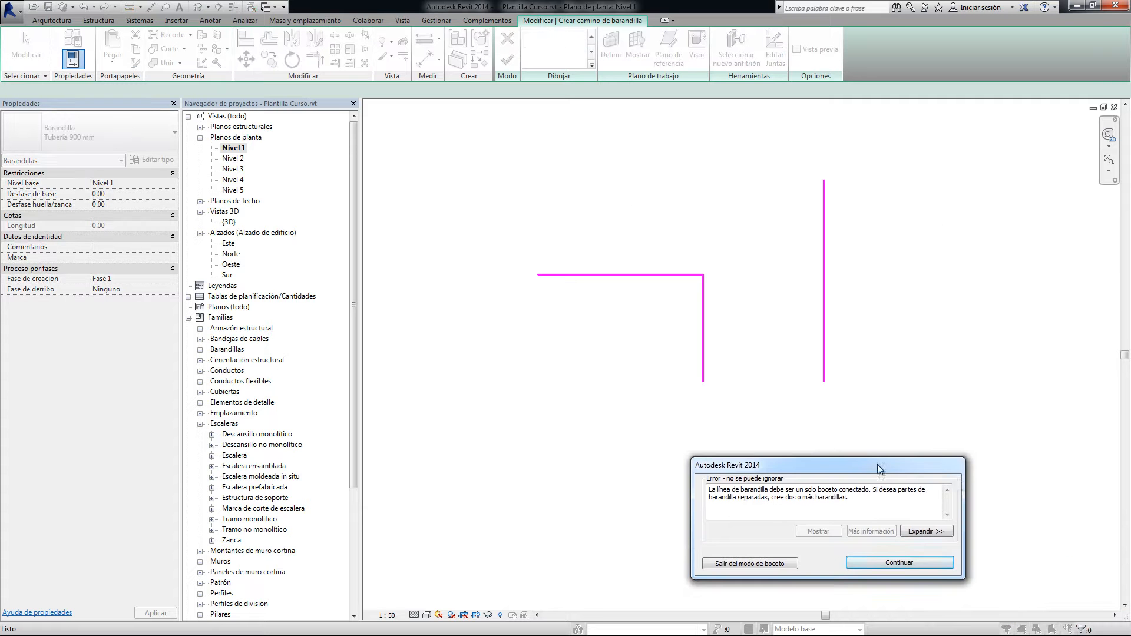
{"action": "left_click", "coordinate": [911, 559]}
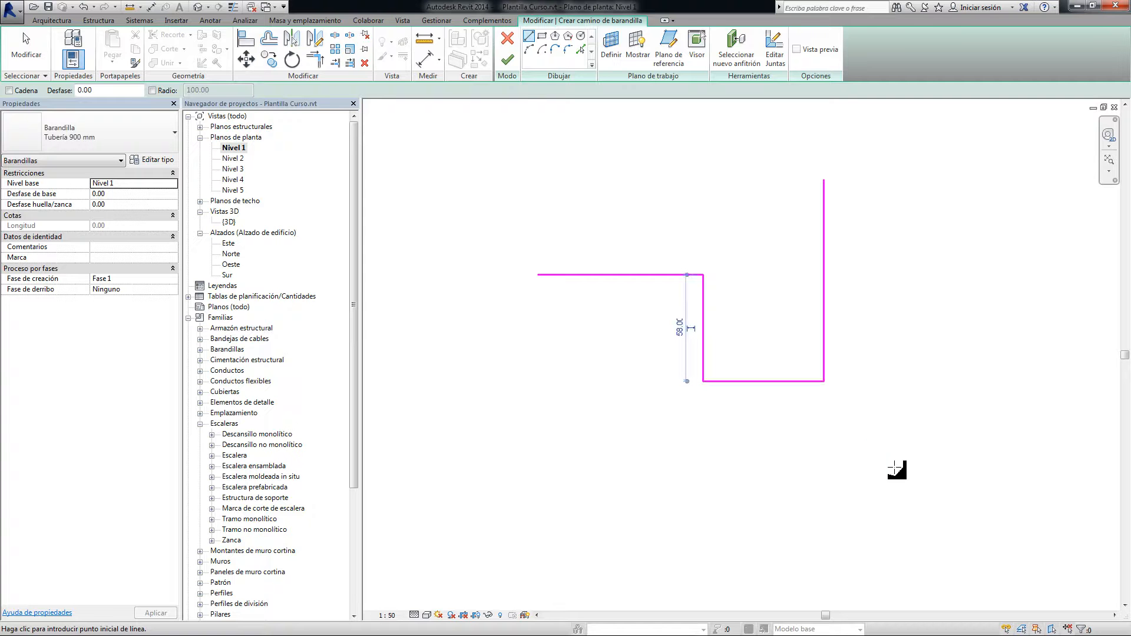
{"action": "left_click", "coordinate": [507, 60]}
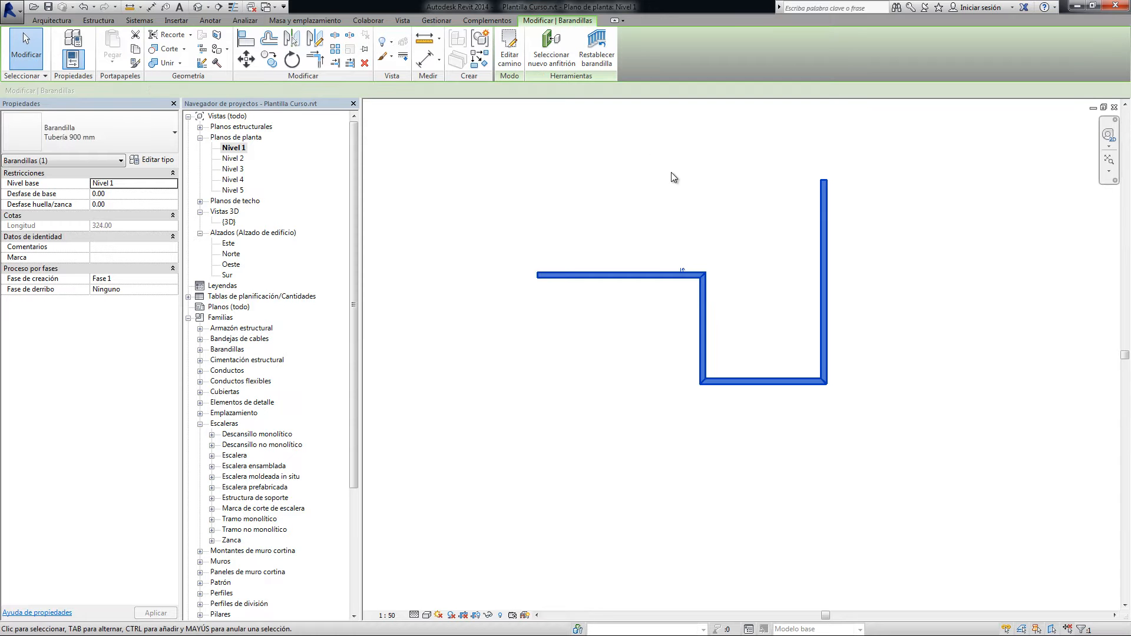
Flip the stepped railing across its sketched path and deselect it
{"action": "scroll", "coordinate": [686, 255], "scroll_direction": "up", "scroll_amount": 4}
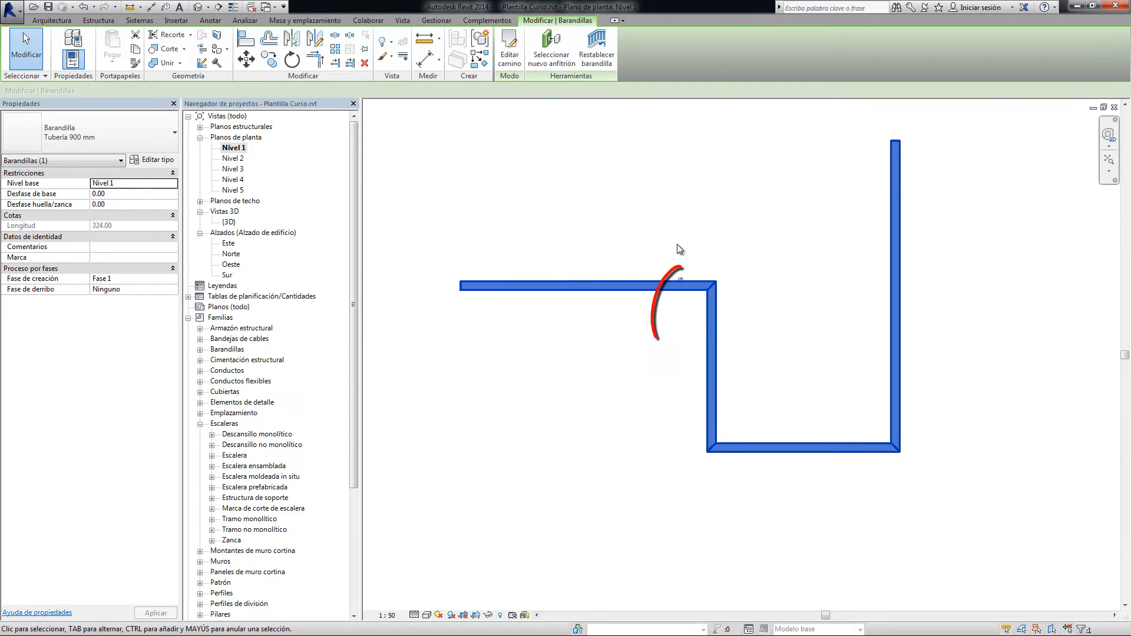
{"action": "scroll", "coordinate": [720, 266], "scroll_direction": "down", "scroll_amount": 2}
{"action": "left_click", "coordinate": [804, 286]}
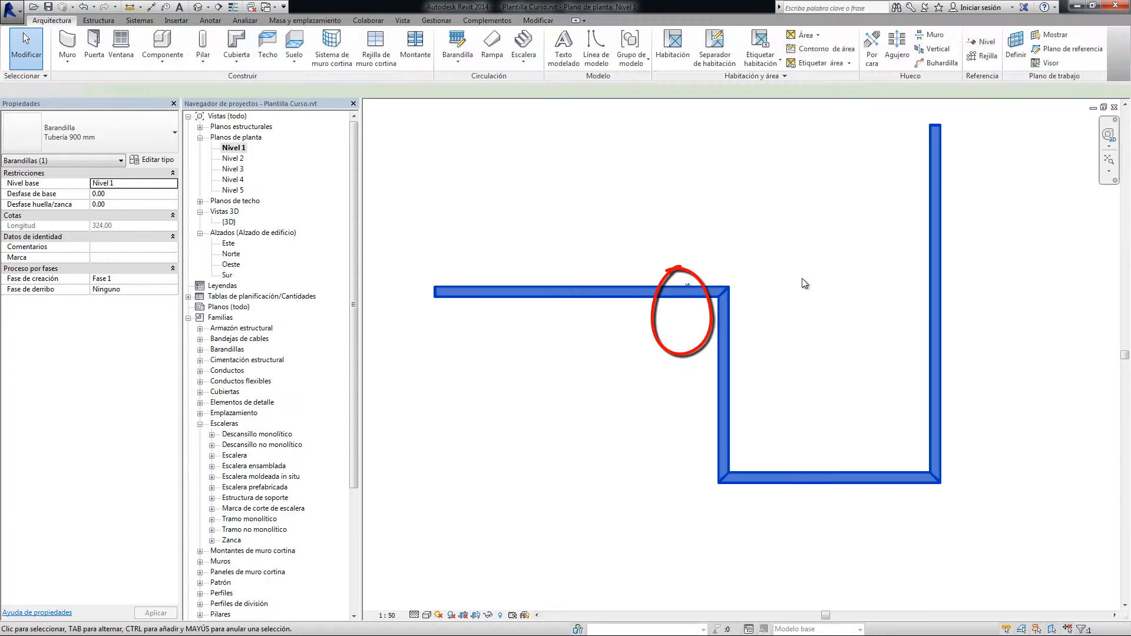
{"action": "left_click", "coordinate": [698, 293]}
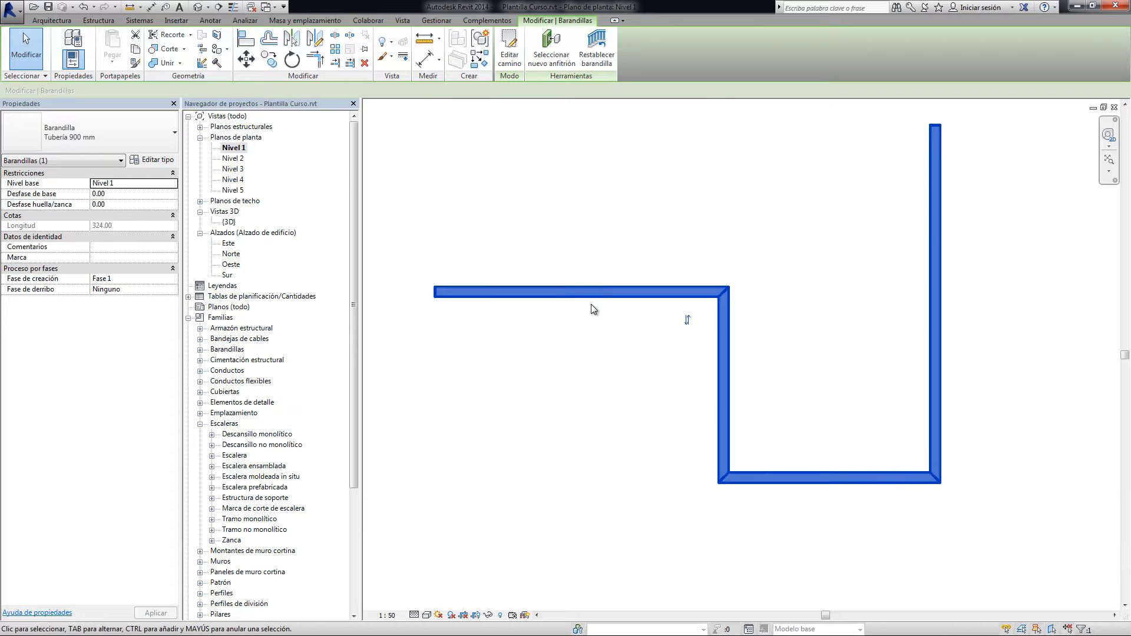
{"action": "left_click", "coordinate": [688, 320]}
{"action": "left_click", "coordinate": [878, 327]}
{"action": "scroll", "coordinate": [875, 331], "scroll_direction": "down", "scroll_amount": 2}
{"action": "middle_click_drag", "start_coordinate": [875, 332], "coordinate": [661, 234]}
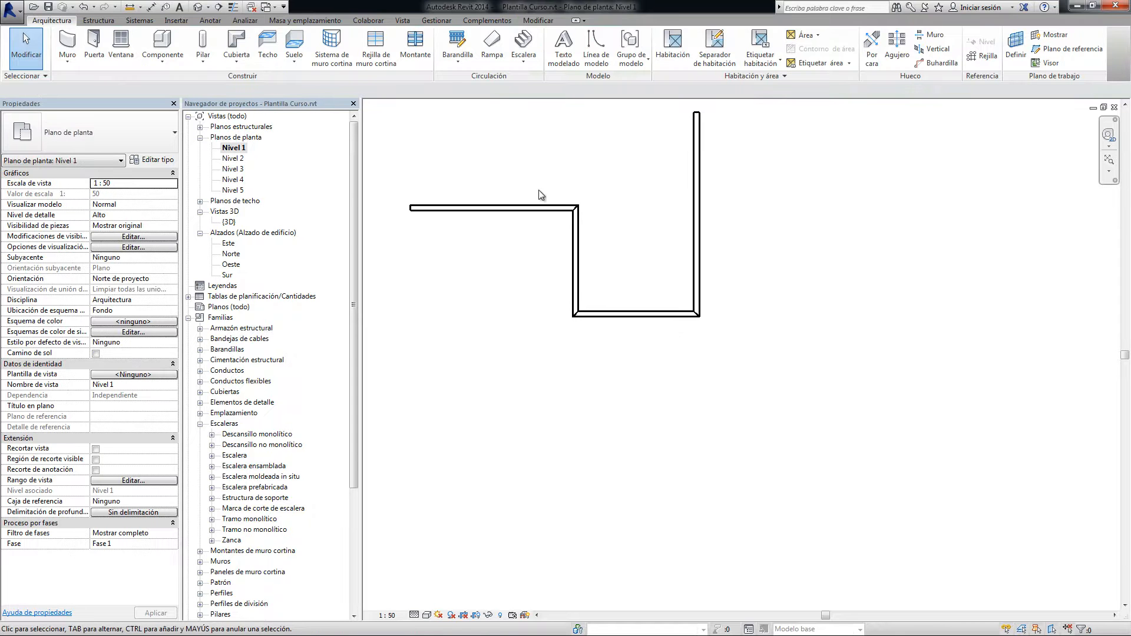
Start a second railing path and sketch a rectangle about 104 by 56 beside the stepped railing
{"action": "left_click", "coordinate": [455, 59]}
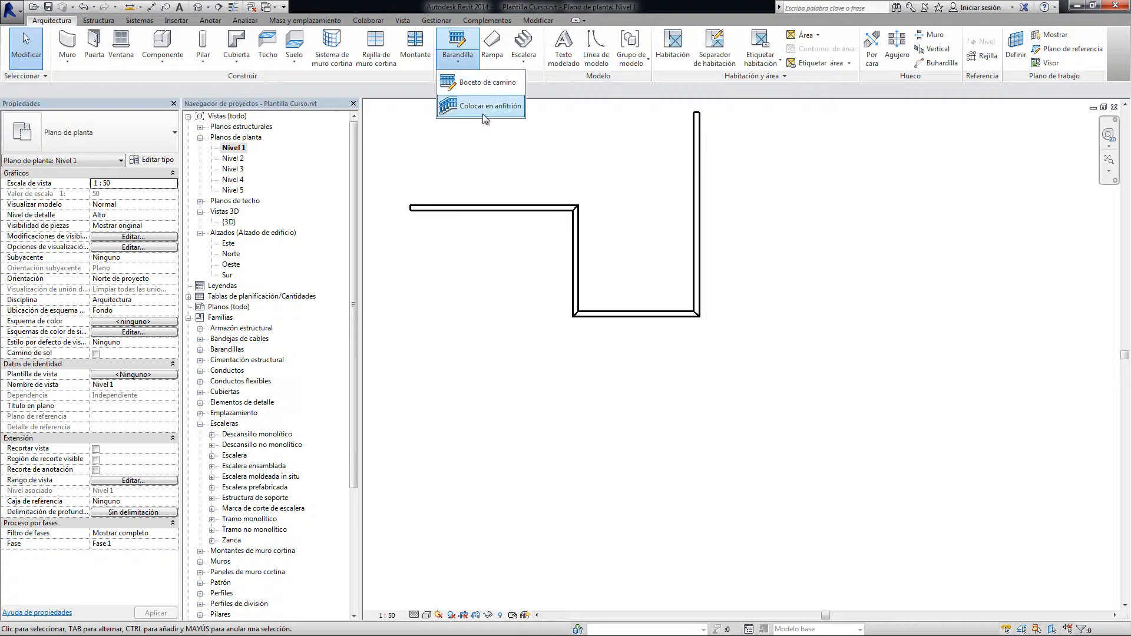
{"action": "left_click", "coordinate": [492, 84]}
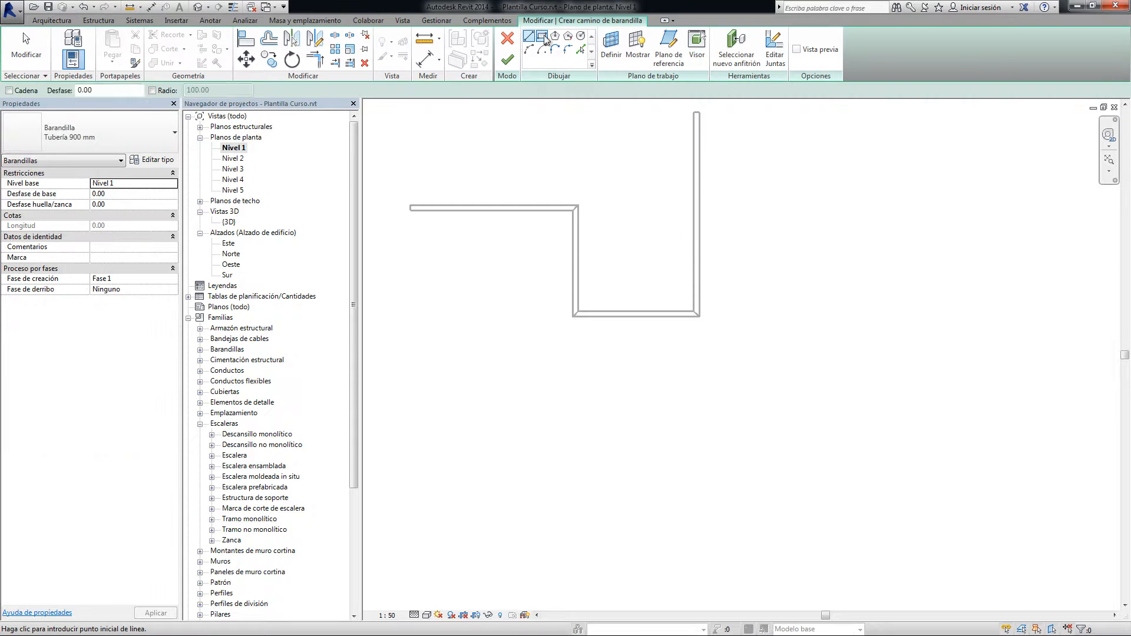
{"action": "left_click", "coordinate": [780, 274]}
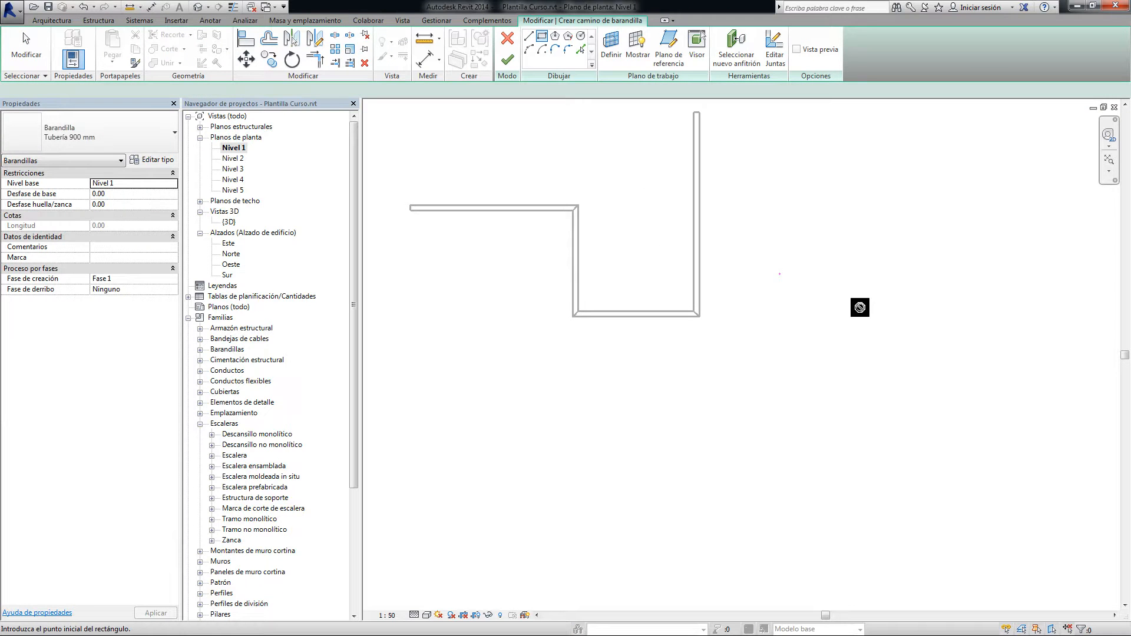
{"action": "left_click", "coordinate": [971, 376]}
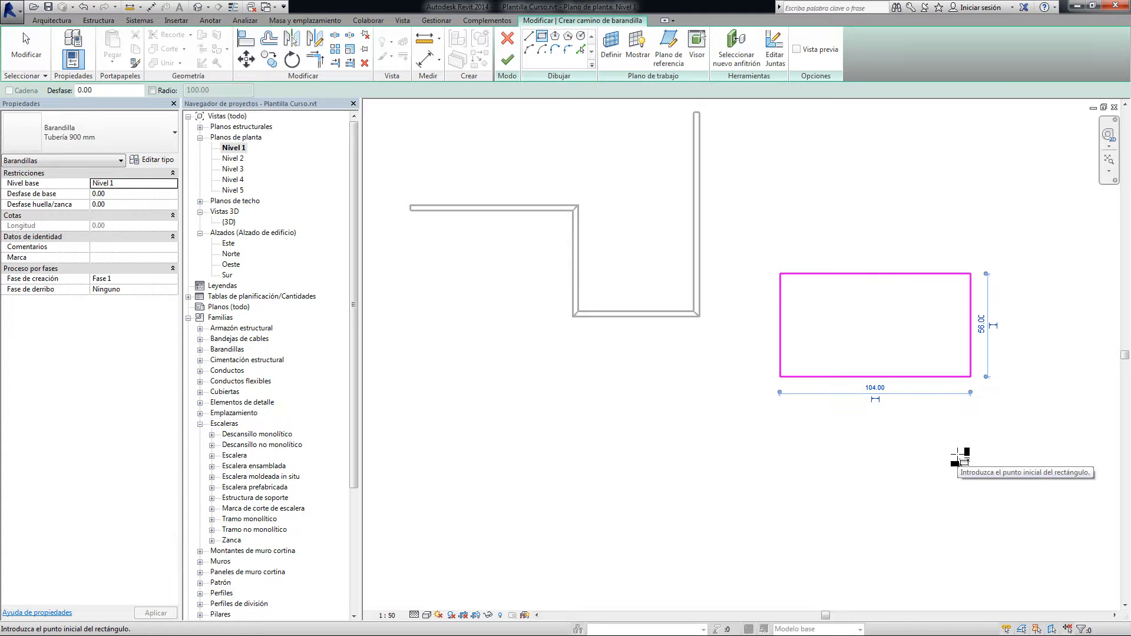
Add a polygon with 9 sides to the path sketch, below the stepped railing
{"action": "left_click", "coordinate": [555, 35]}
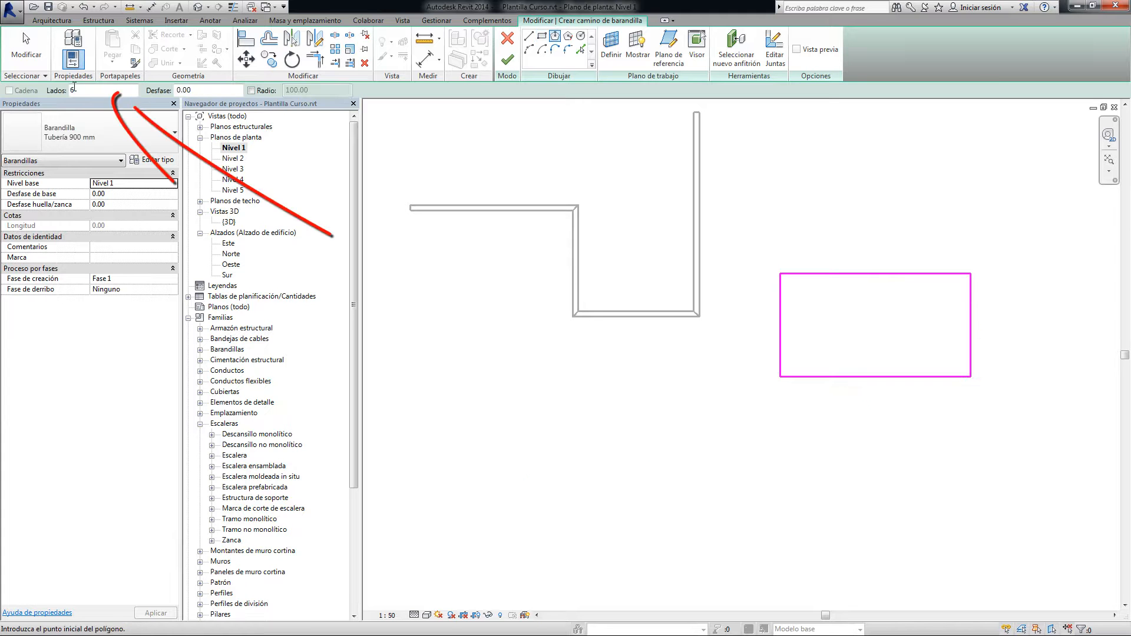
{"action": "left_click_drag", "start_coordinate": [83, 92], "coordinate": [54, 92]}
{"action": "type", "text": "9"}
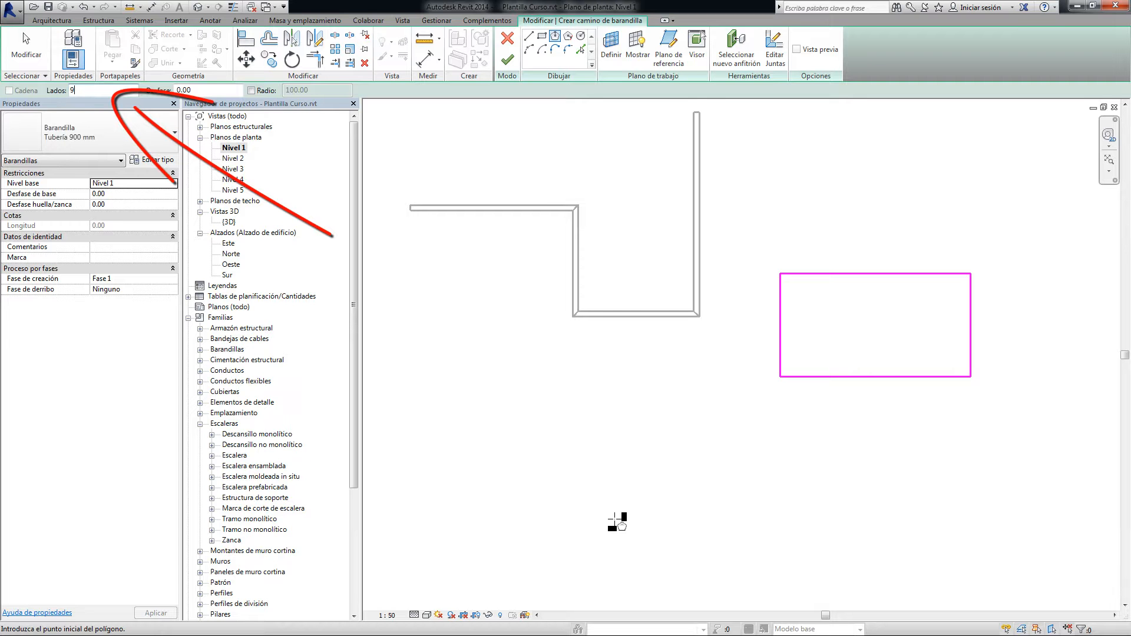
{"action": "left_click", "coordinate": [601, 424]}
{"action": "left_click", "coordinate": [651, 473]}
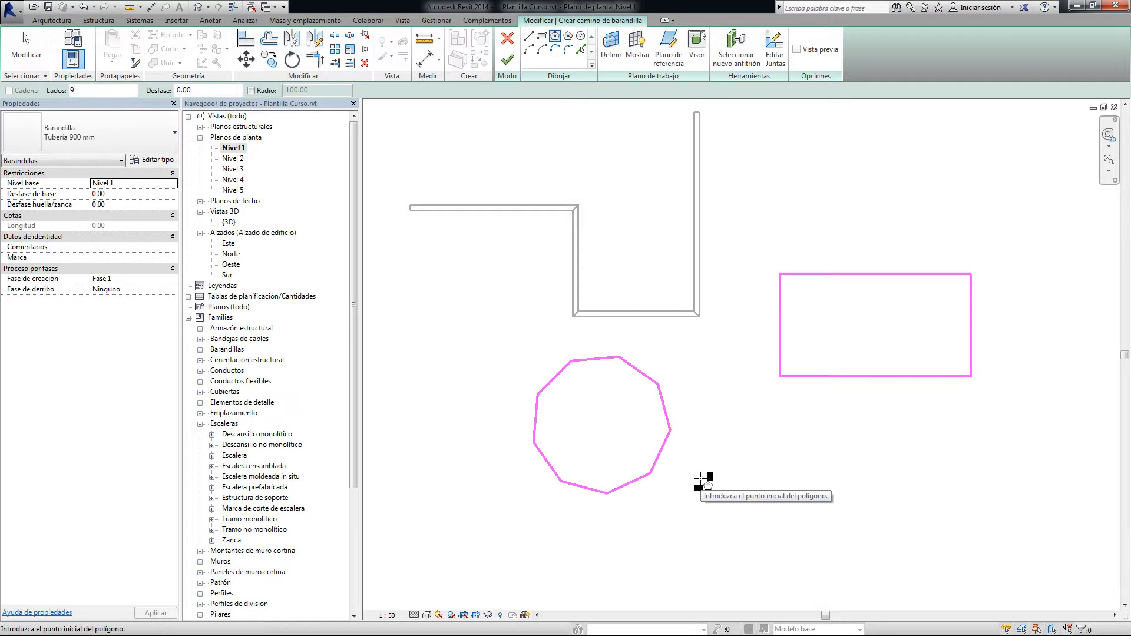
{"action": "key", "text": "Escape"}
{"action": "key", "text": "Escape"}
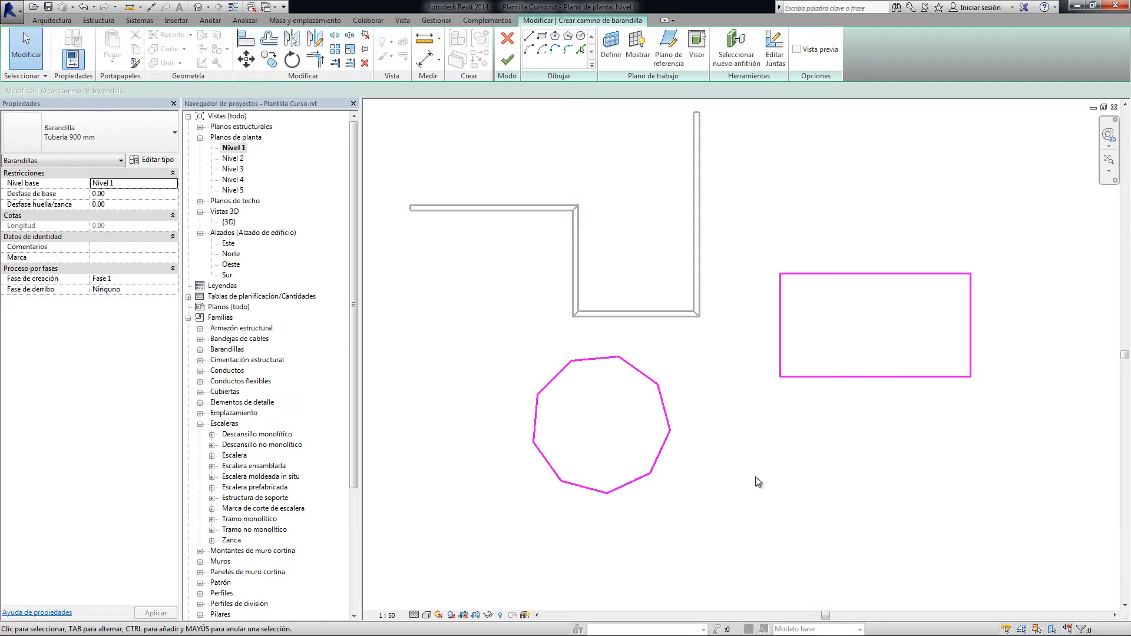
Delete the two adjacent lower-right sides of the polygon and try to finish the railing with the shapes still separate
{"action": "left_click", "coordinate": [634, 481]}
{"action": "left_click", "coordinate": [662, 445], "text": "ctrl"}
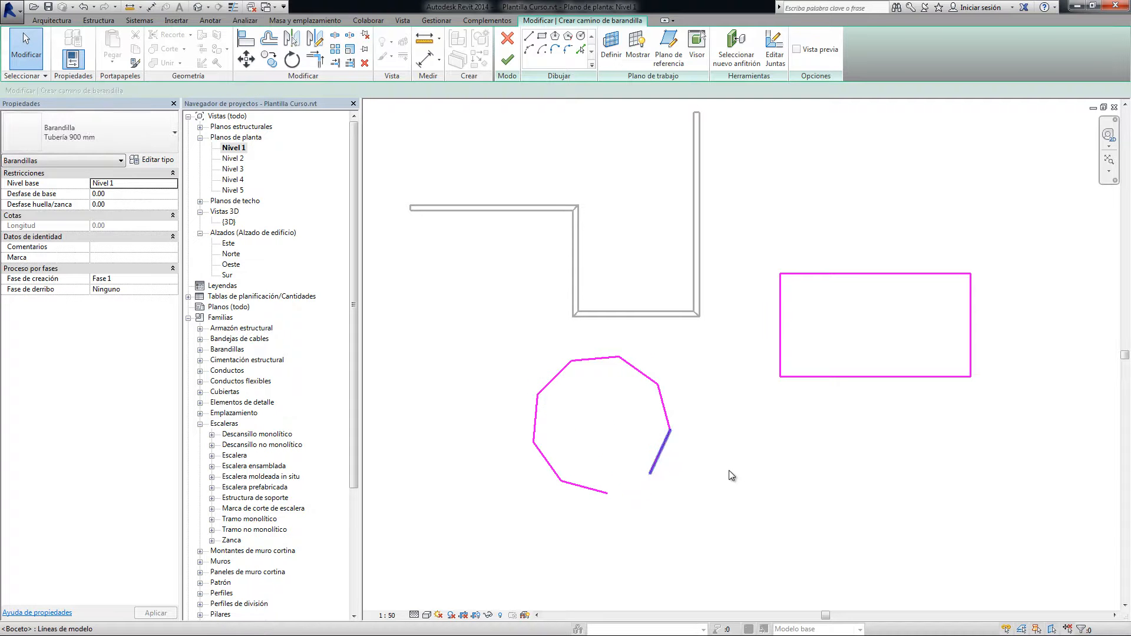
{"action": "key", "text": "Delete"}
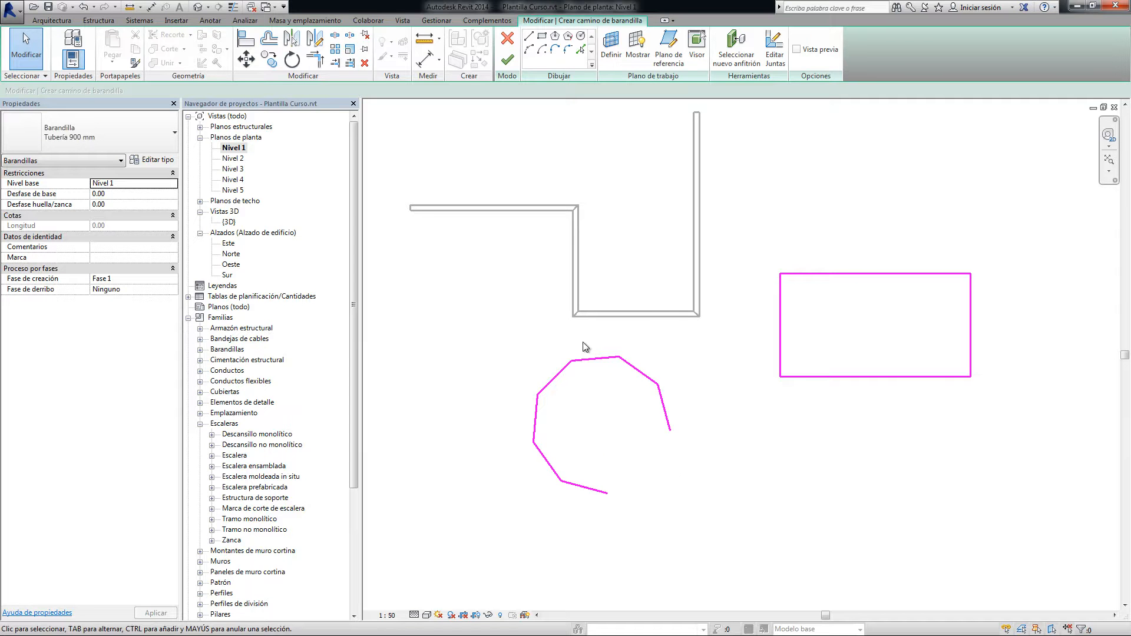
{"action": "left_click", "coordinate": [507, 60]}
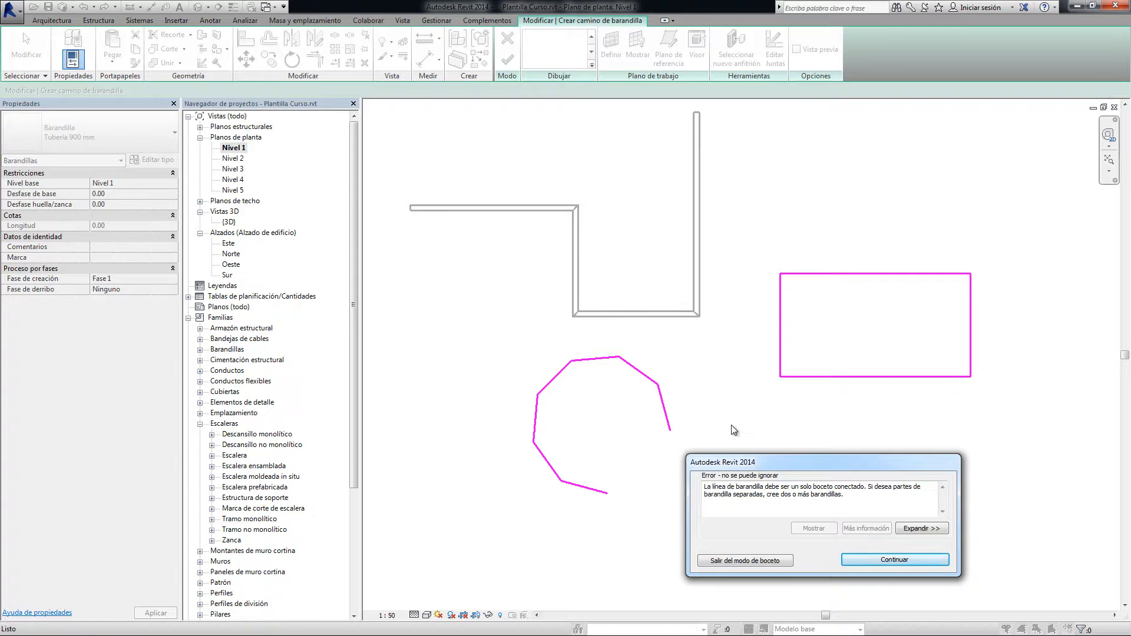
{"action": "left_click", "coordinate": [904, 560]}
Open up the rectangle by deleting its bottom and right sides
{"action": "mouse_move", "coordinate": [757, 224]}
{"action": "left_mouse_down"}
{"action": "mouse_move", "coordinate": [975, 403]}
{"action": "mouse_move", "coordinate": [1017, 424]}
{"action": "mouse_move", "coordinate": [991, 439]}
{"action": "left_mouse_up"}
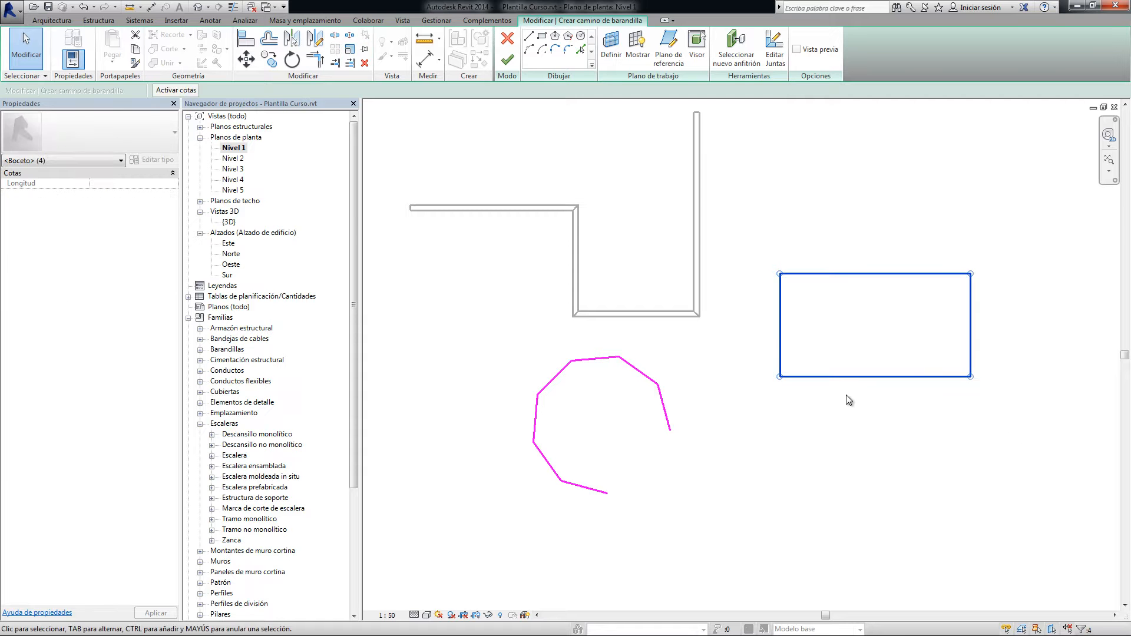
{"action": "left_click", "coordinate": [834, 376]}
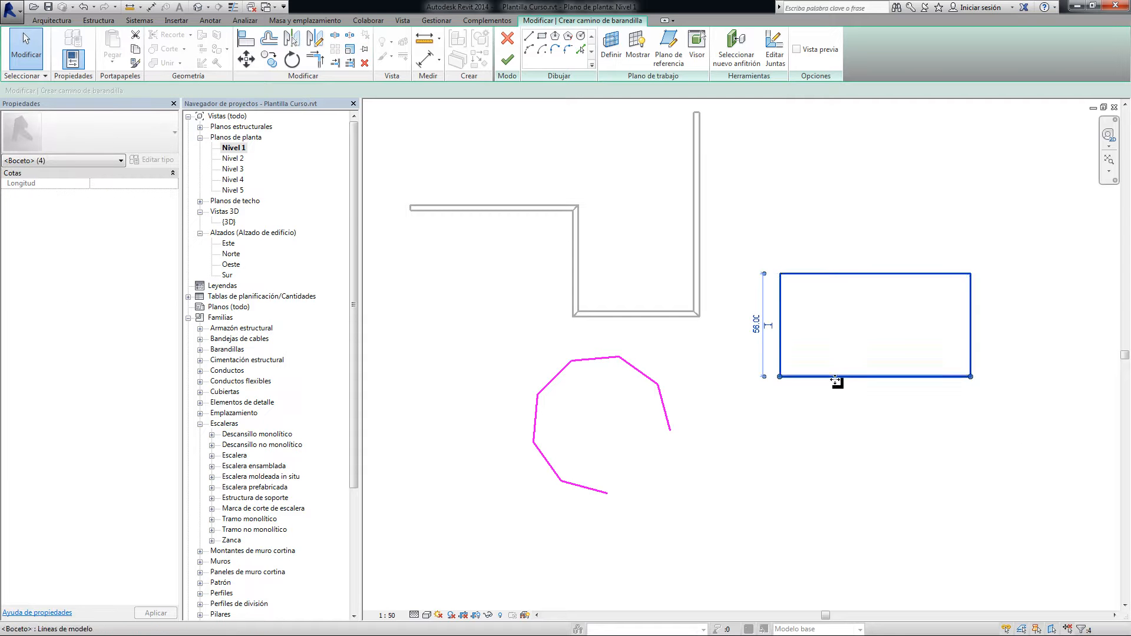
{"action": "key", "text": "Delete"}
{"action": "left_click", "coordinate": [969, 323]}
{"action": "key", "text": "Delete"}
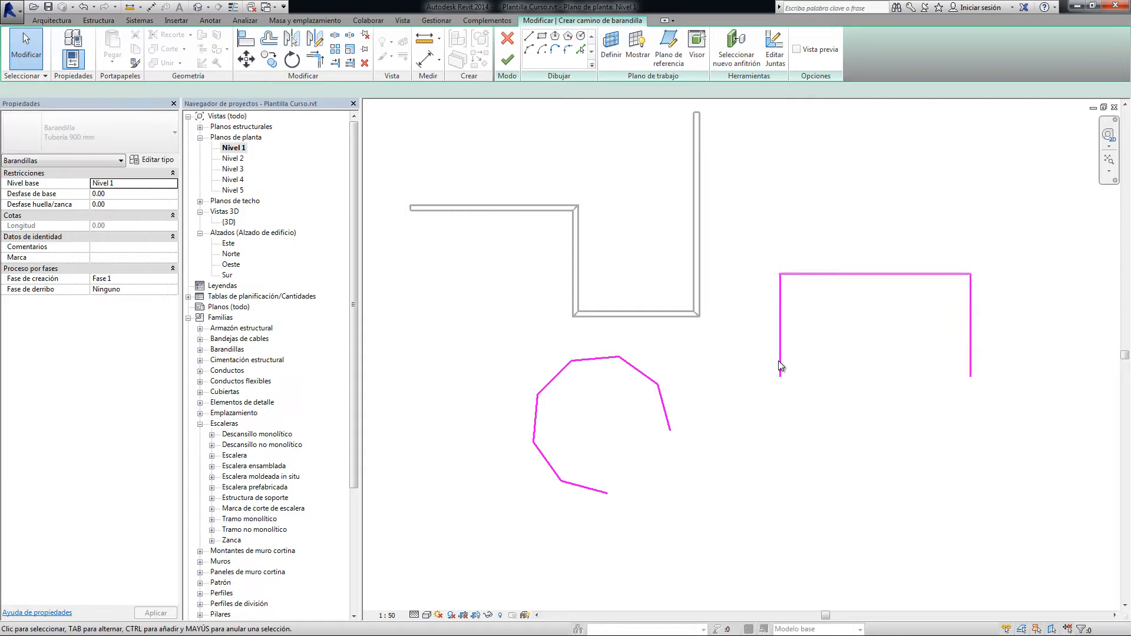
Move the lower end of the rectangle's left side onto the polygon's right open end and finish the railing
{"action": "left_click", "coordinate": [780, 370]}
{"action": "left_click_drag", "start_coordinate": [780, 375], "coordinate": [671, 432]}
{"action": "left_click", "coordinate": [705, 498]}
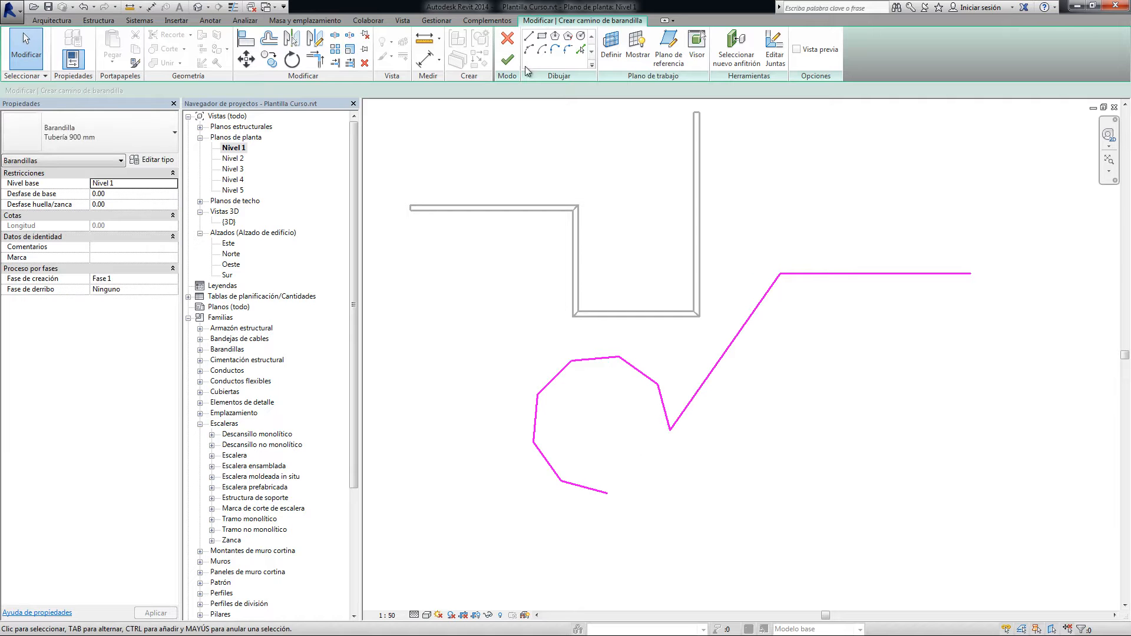
{"action": "left_click", "coordinate": [507, 60]}
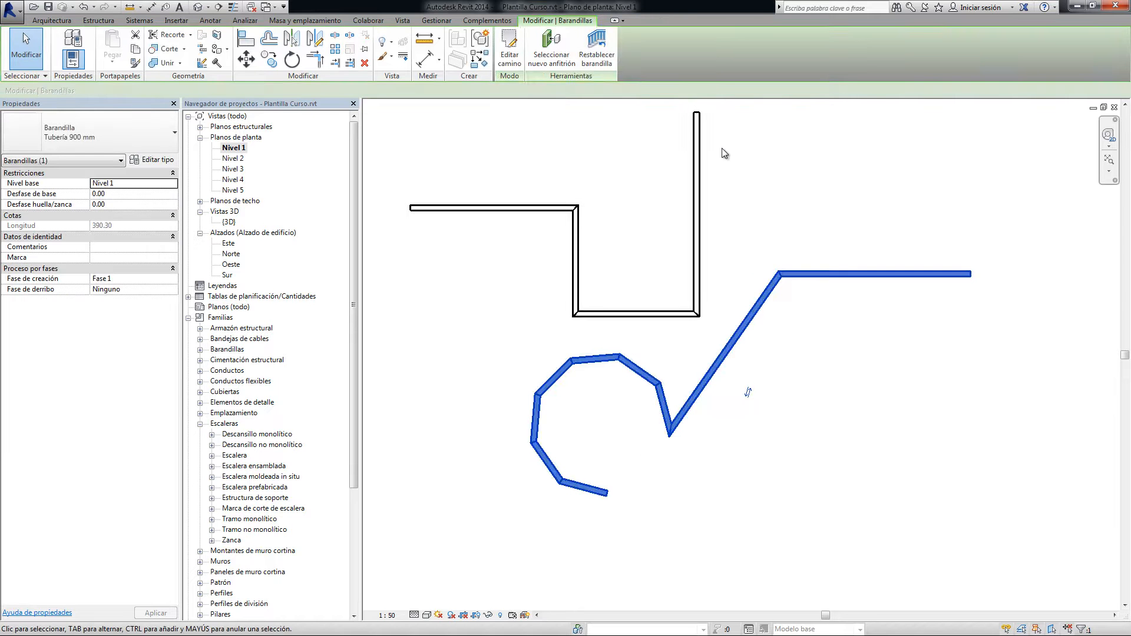
View the railings in the {3D} view and delete both of them
{"action": "double_click", "coordinate": [229, 223]}
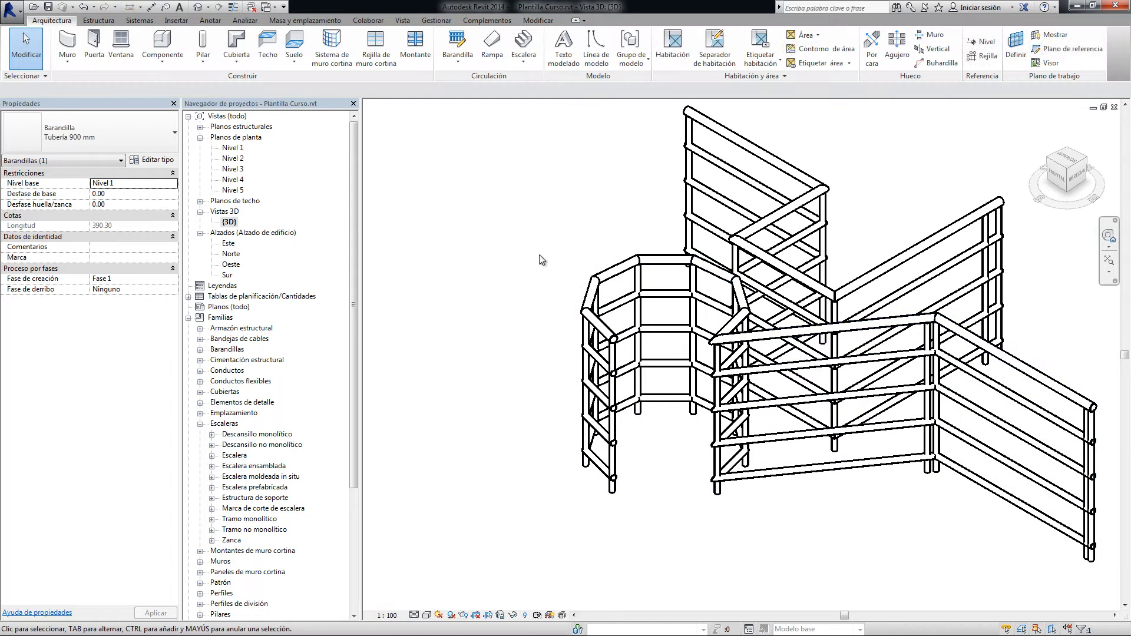
{"action": "middle_click_drag", "start_coordinate": [603, 217], "coordinate": [545, 220]}
{"action": "left_click", "coordinate": [546, 221]}
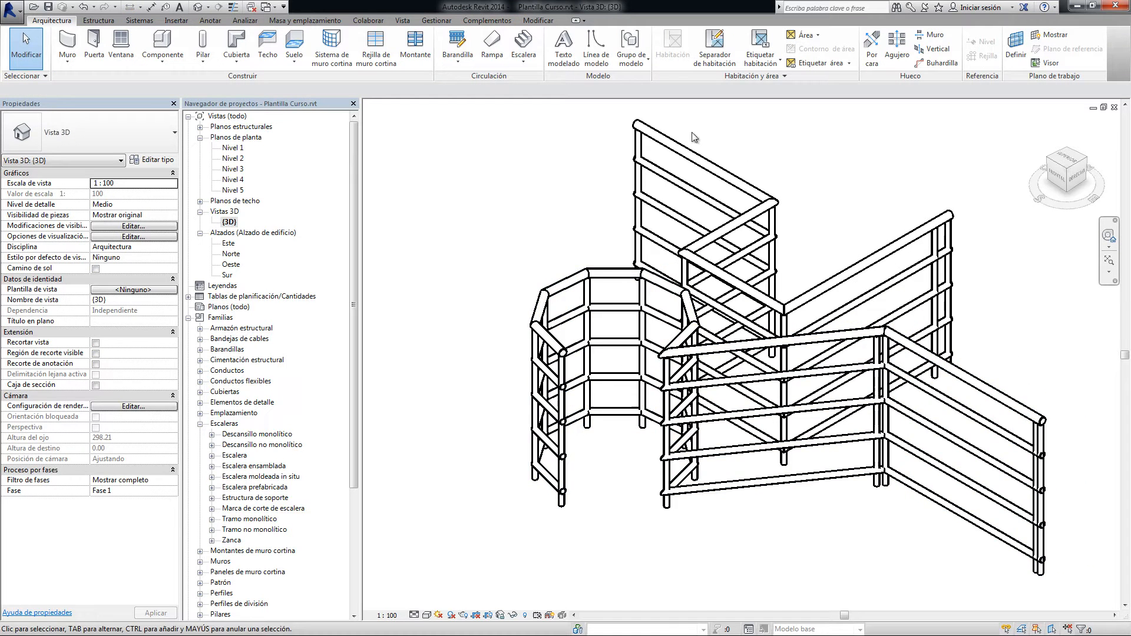
{"action": "left_click", "coordinate": [685, 322]}
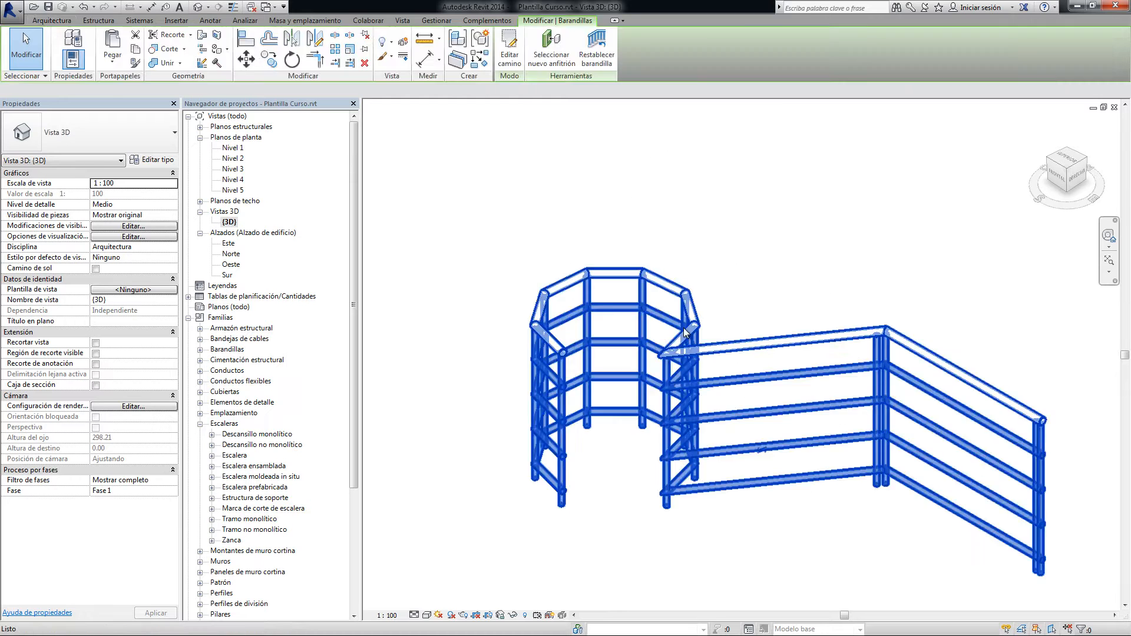
{"action": "key", "text": "Delete"}
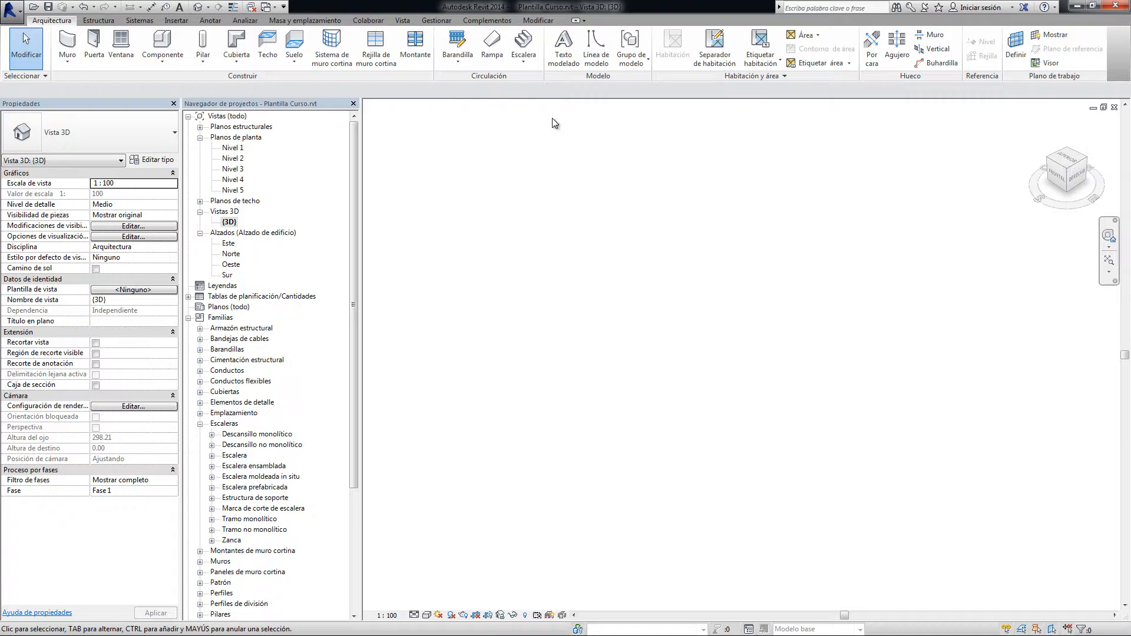
Return to the Nivel 1 floor plan without placing a railing on a host
{"action": "left_click", "coordinate": [459, 65]}
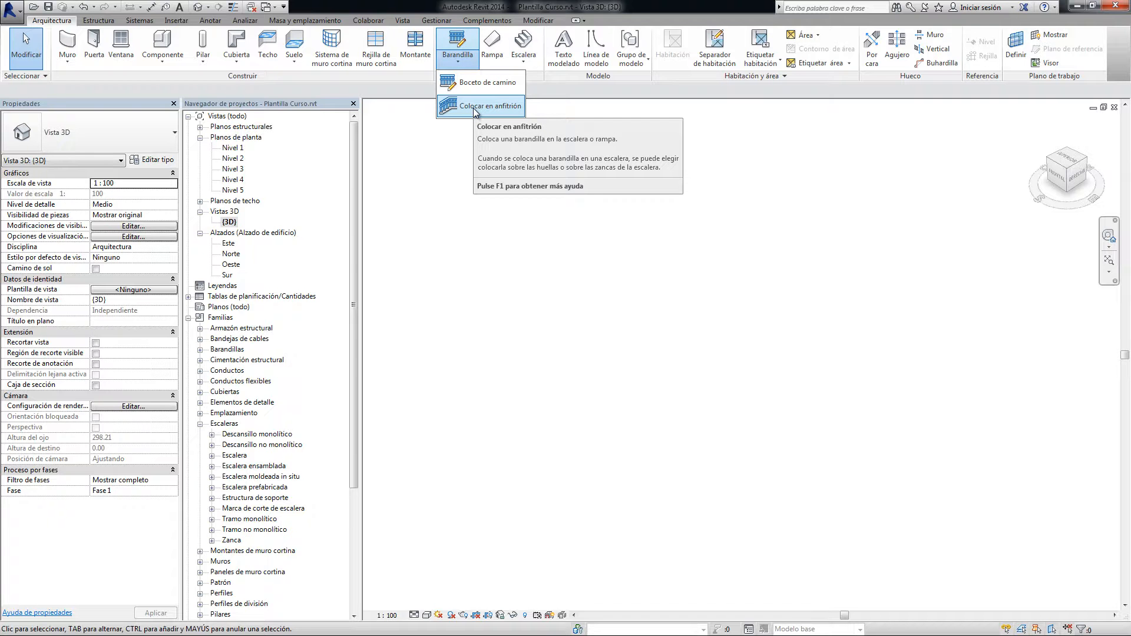
{"action": "left_click", "coordinate": [509, 326]}
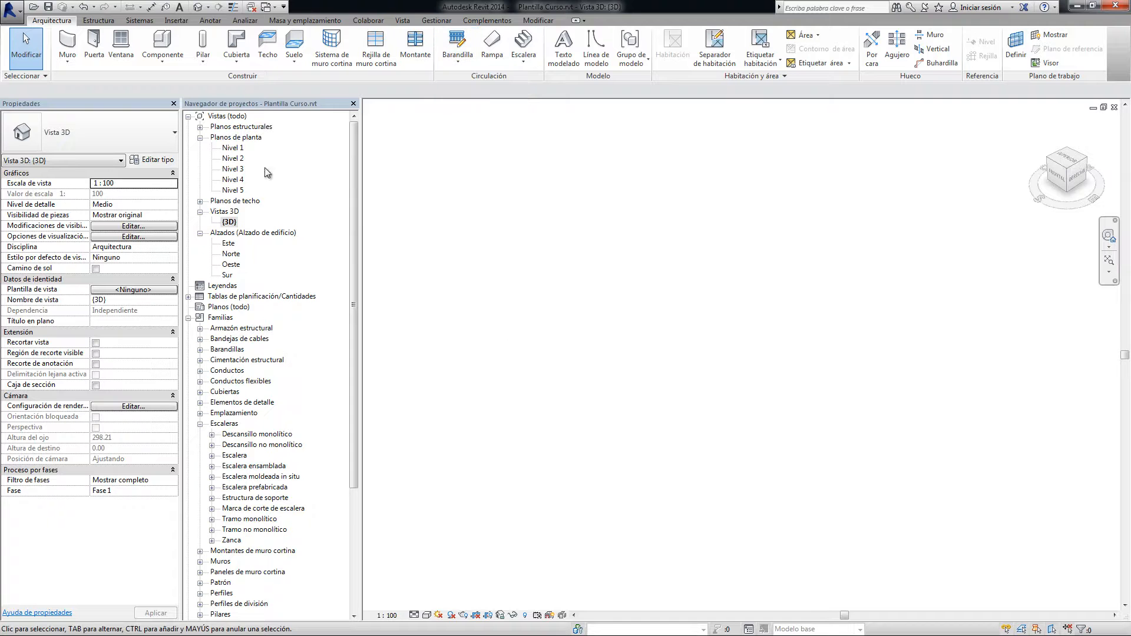
{"action": "double_click", "coordinate": [239, 148]}
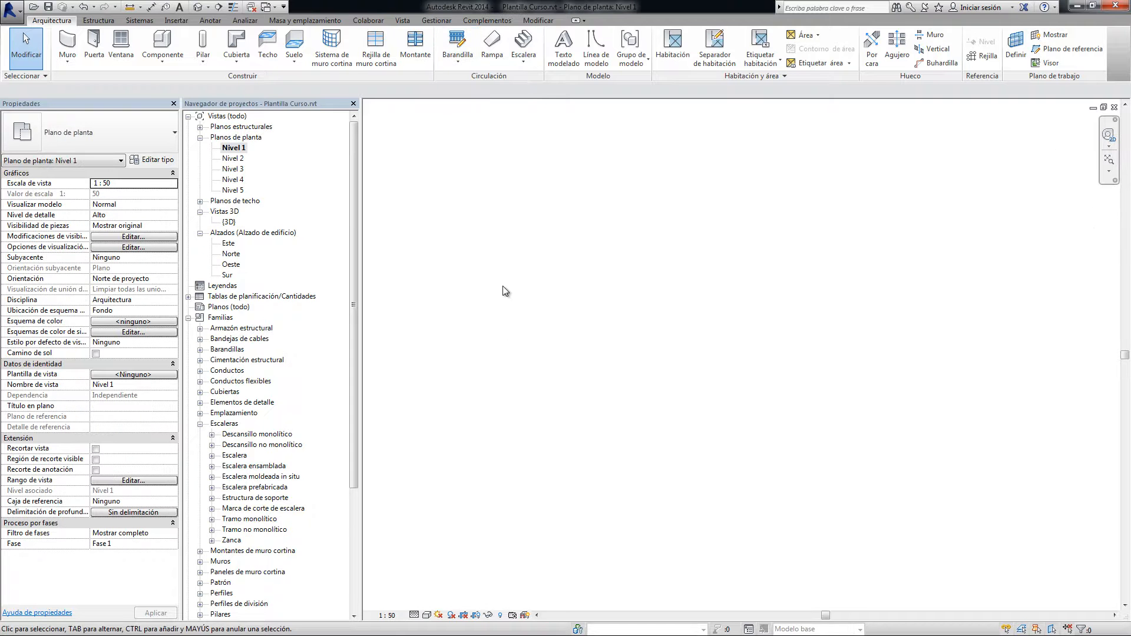
Create a rectangular floor about 176 by 110 on Nivel 1 and finish its boundary
{"action": "left_click", "coordinate": [294, 45]}
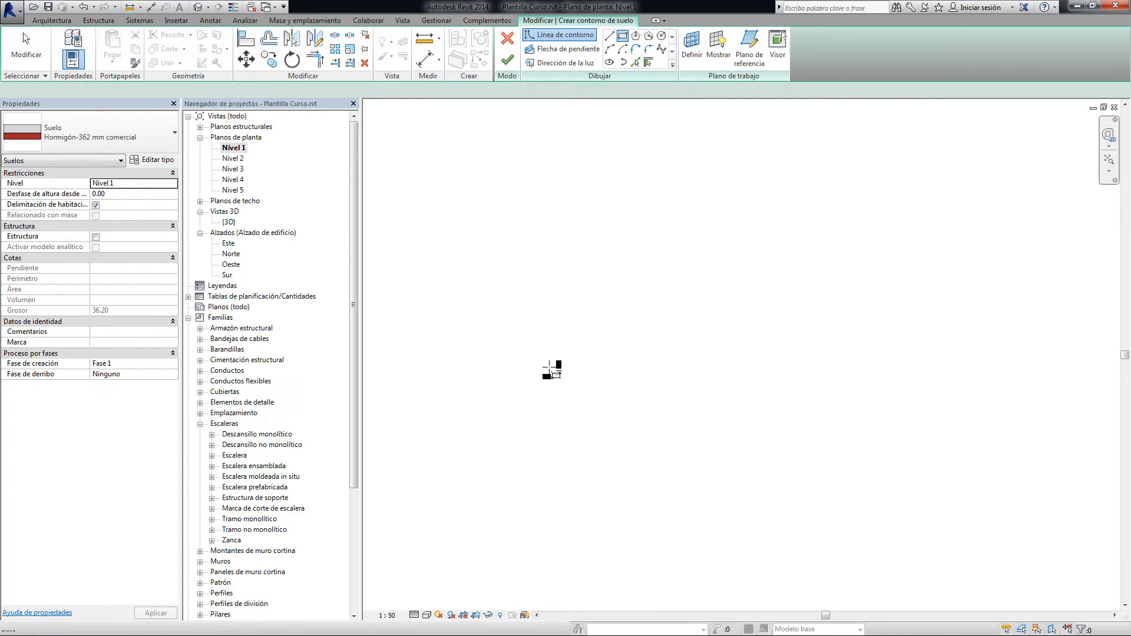
{"action": "left_click", "coordinate": [514, 243]}
{"action": "left_click", "coordinate": [838, 445]}
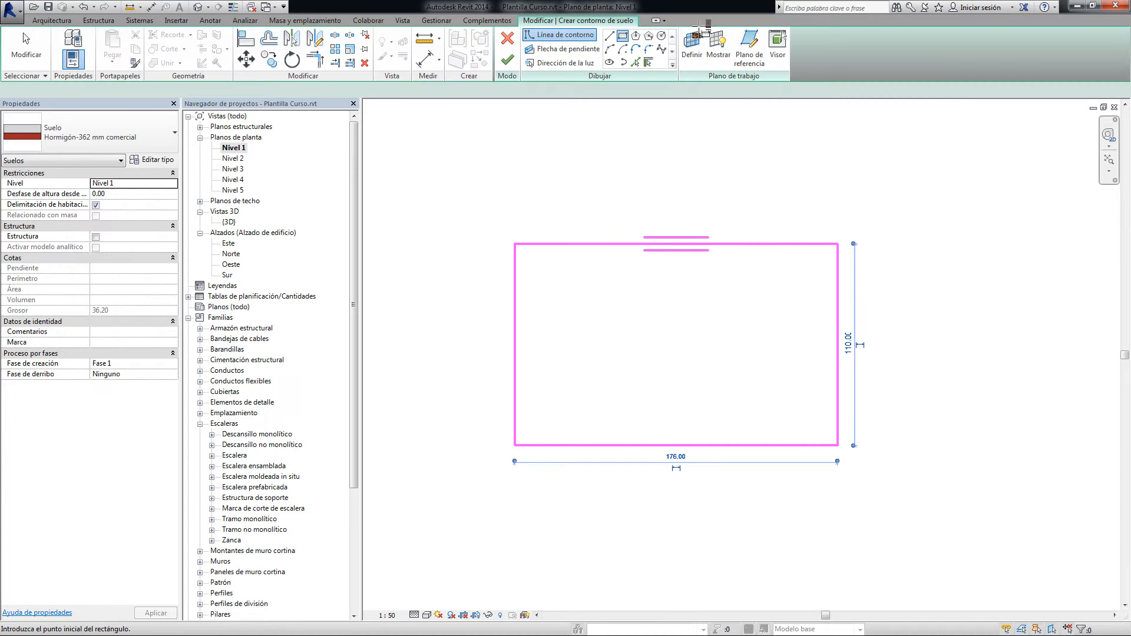
{"action": "left_click", "coordinate": [508, 59]}
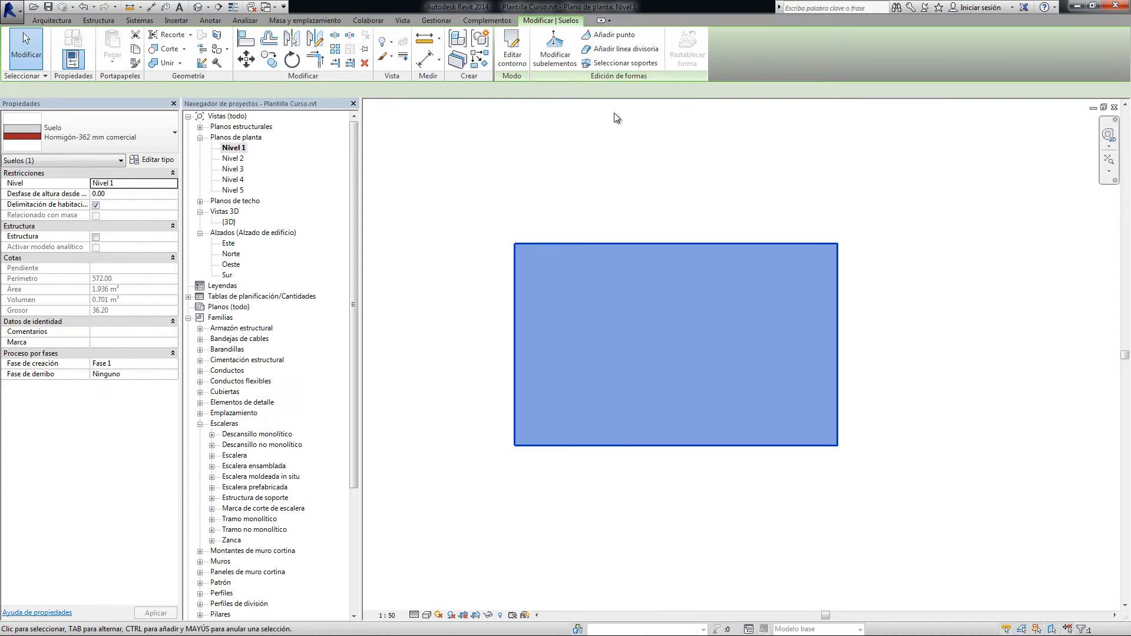
{"action": "key", "text": "Escape"}
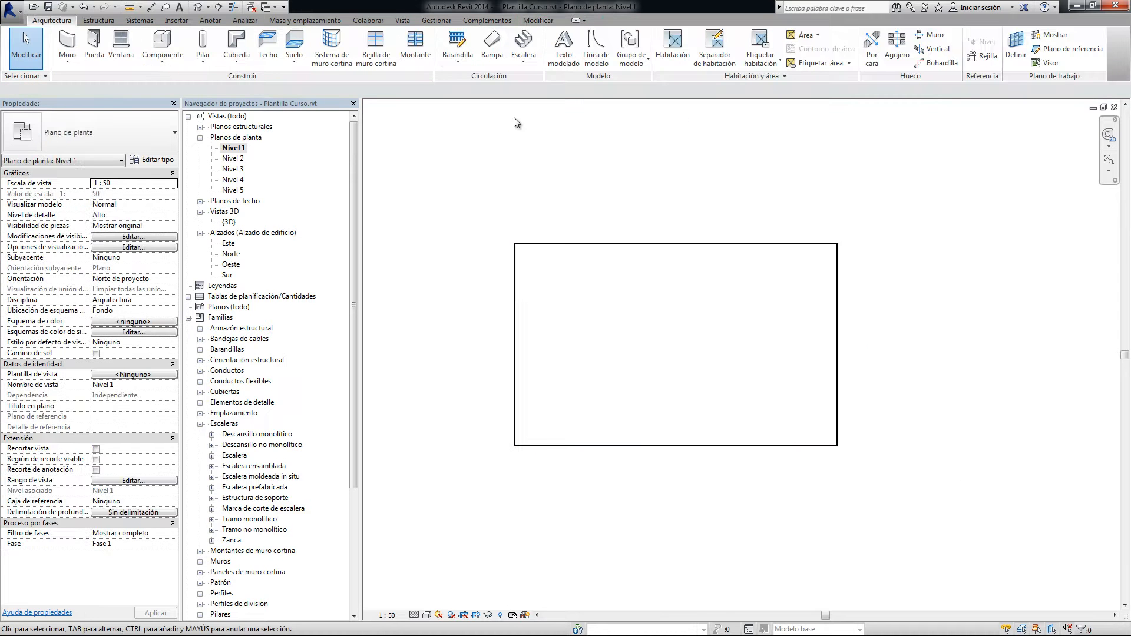
{"action": "left_click", "coordinate": [464, 62]}
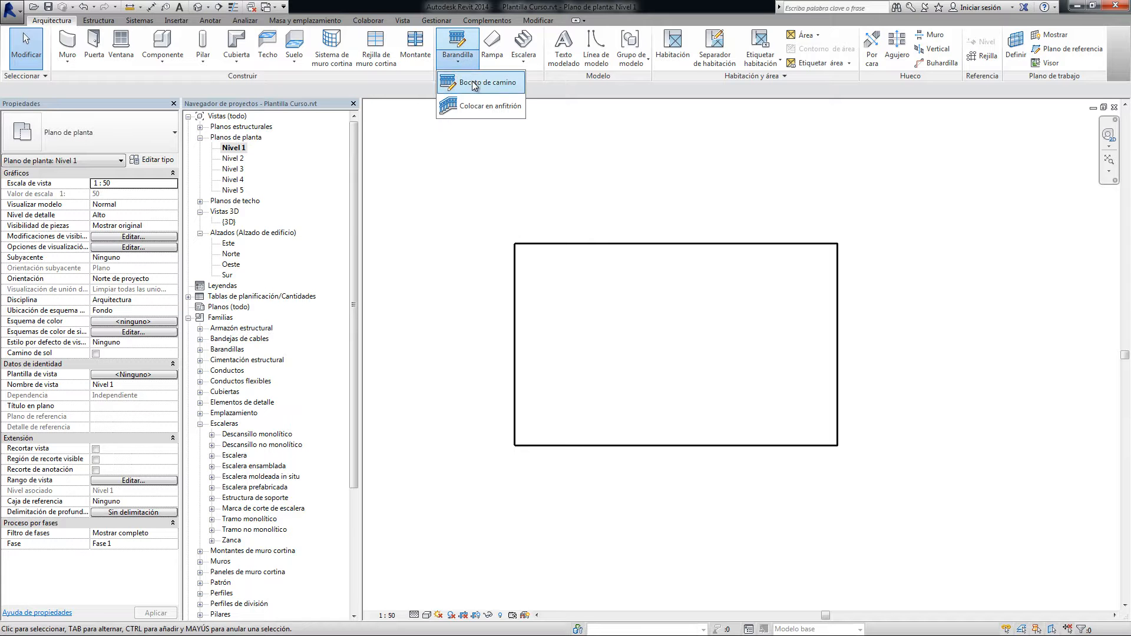
{"action": "left_click", "coordinate": [464, 120]}
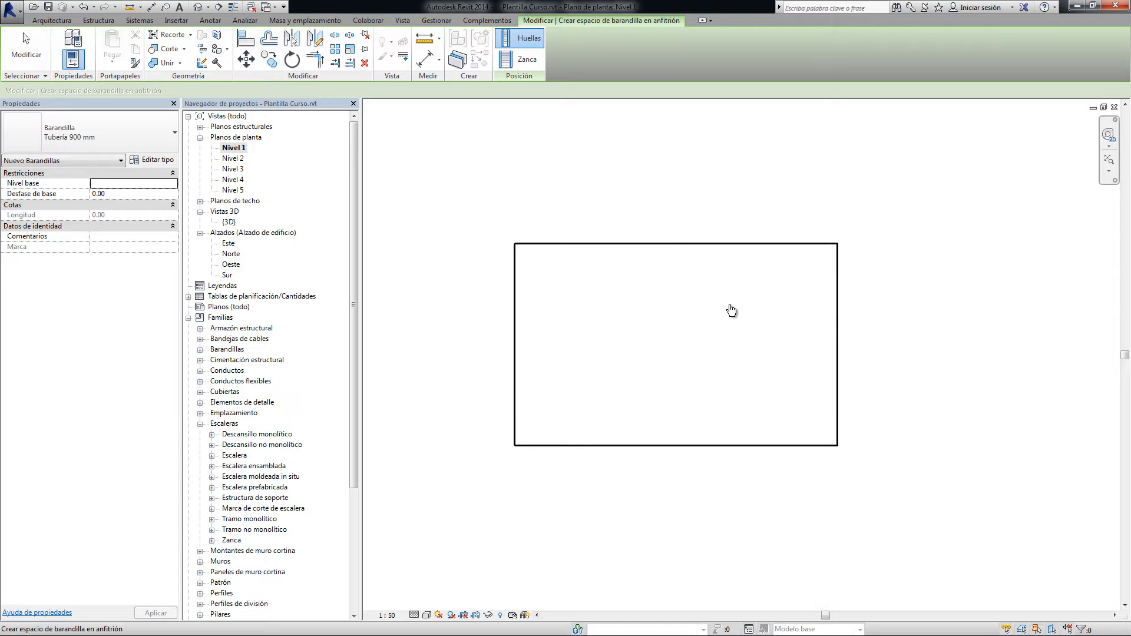
{"action": "key", "text": "Escape"}
Try to sketch a railing path with a 10 offset inside the floor's left edge
{"action": "left_click", "coordinate": [458, 56]}
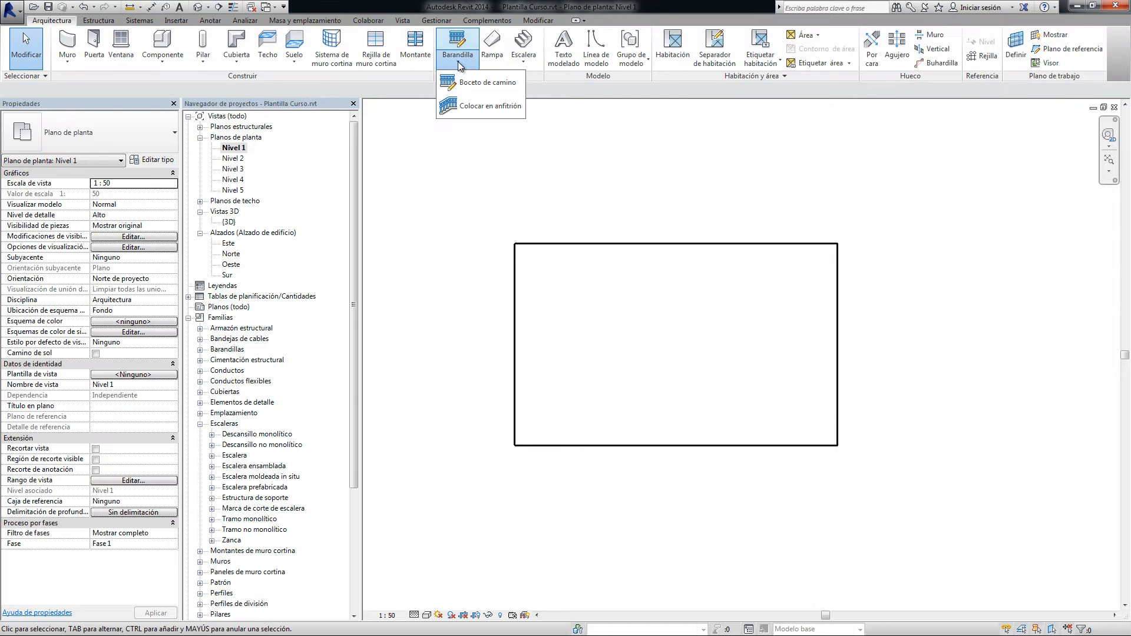
{"action": "left_click", "coordinate": [479, 84]}
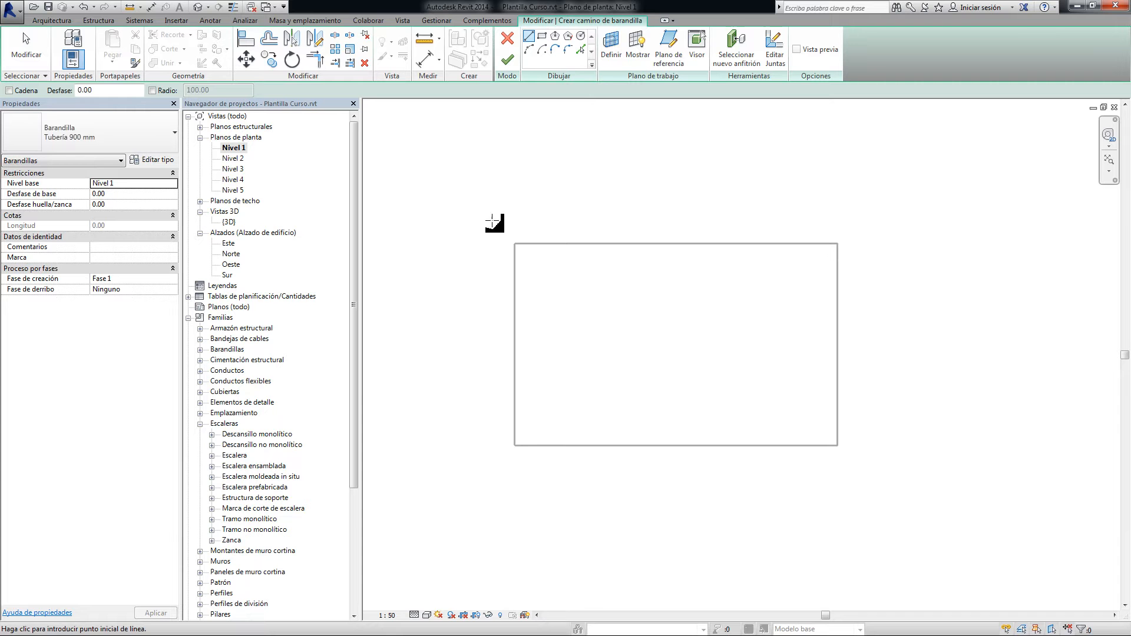
{"action": "left_click", "coordinate": [88, 89]}
{"action": "type", "text": "10"}
{"action": "left_click", "coordinate": [515, 244]}
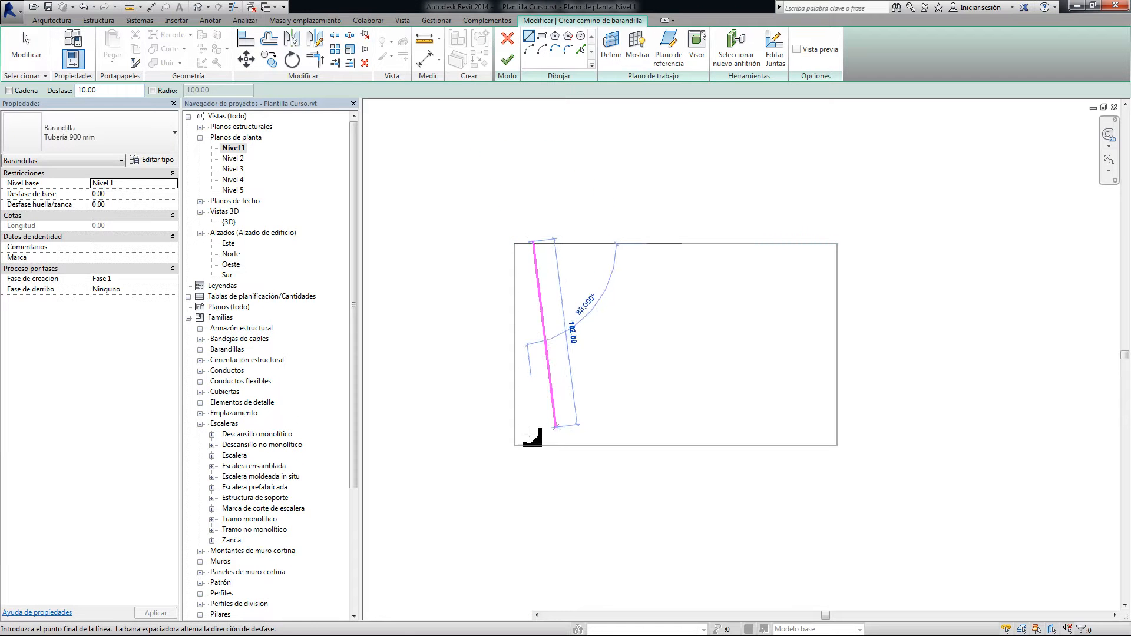
{"action": "left_click", "coordinate": [515, 446]}
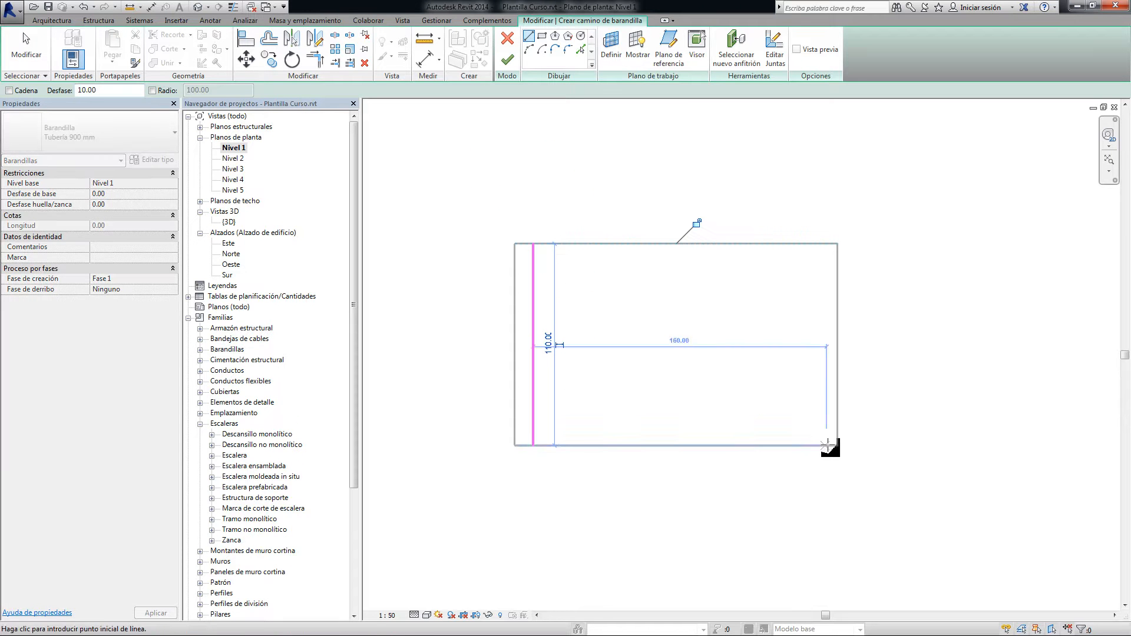
{"action": "left_click", "coordinate": [838, 446]}
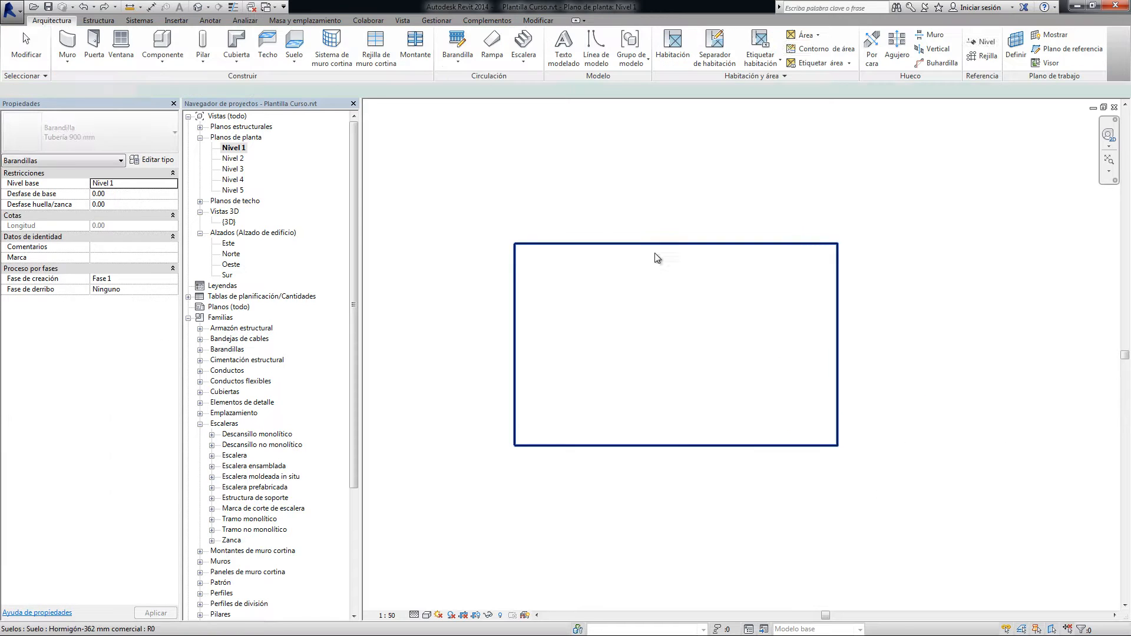
Edit the floor's boundary and set the rectangle's horizontal length to 500
{"action": "left_click", "coordinate": [658, 247]}
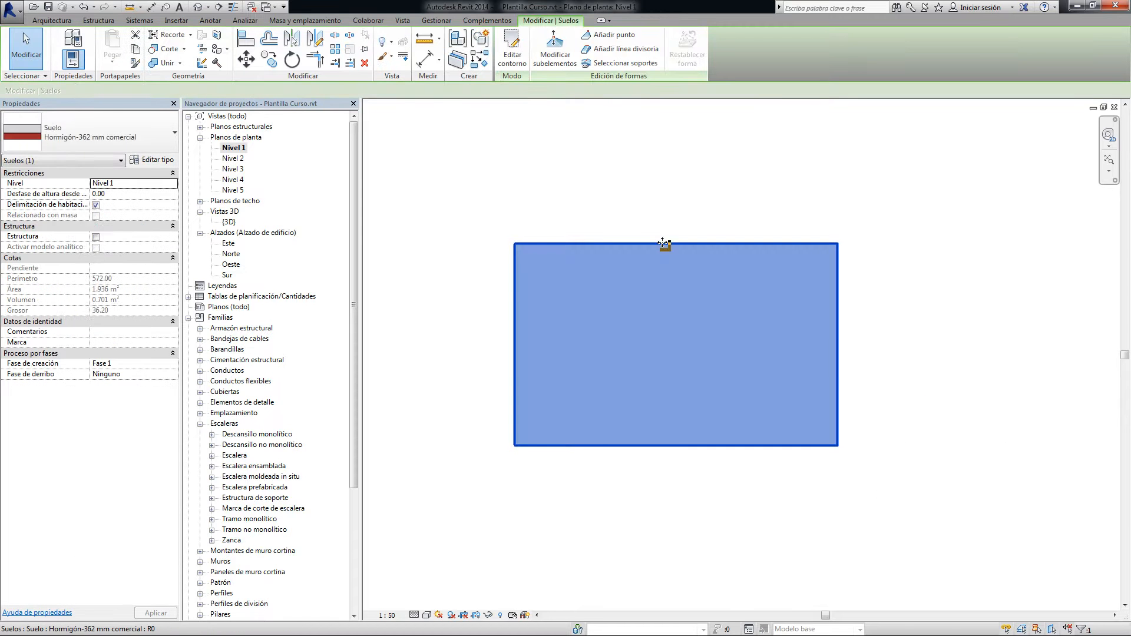
{"action": "double_click", "coordinate": [675, 245]}
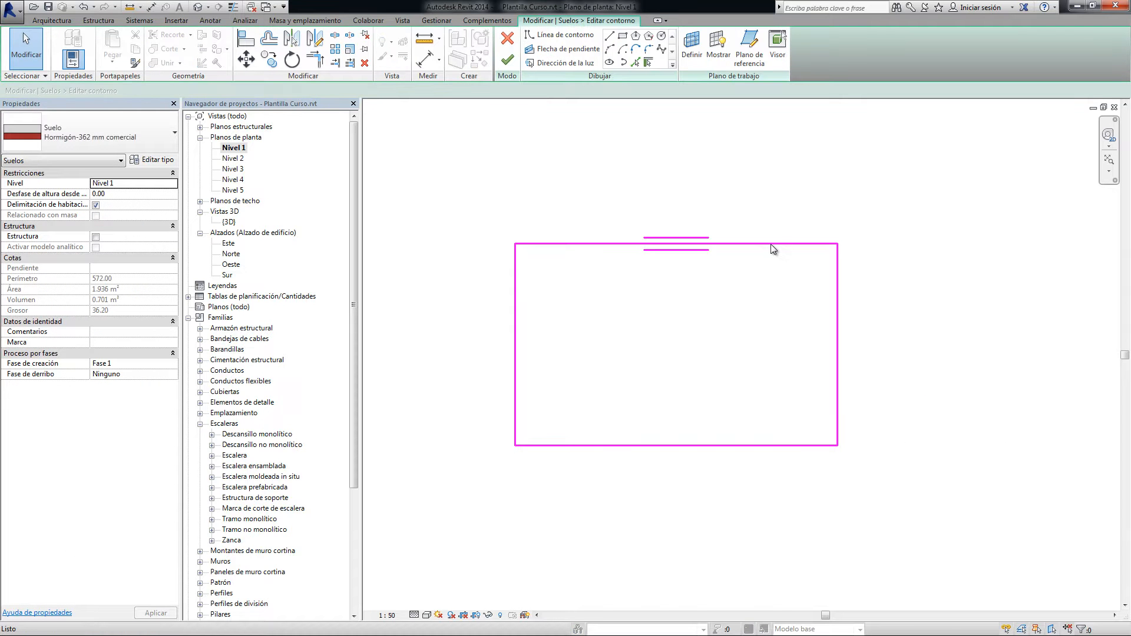
{"action": "left_click", "coordinate": [838, 330]}
{"action": "left_click", "coordinate": [676, 457]}
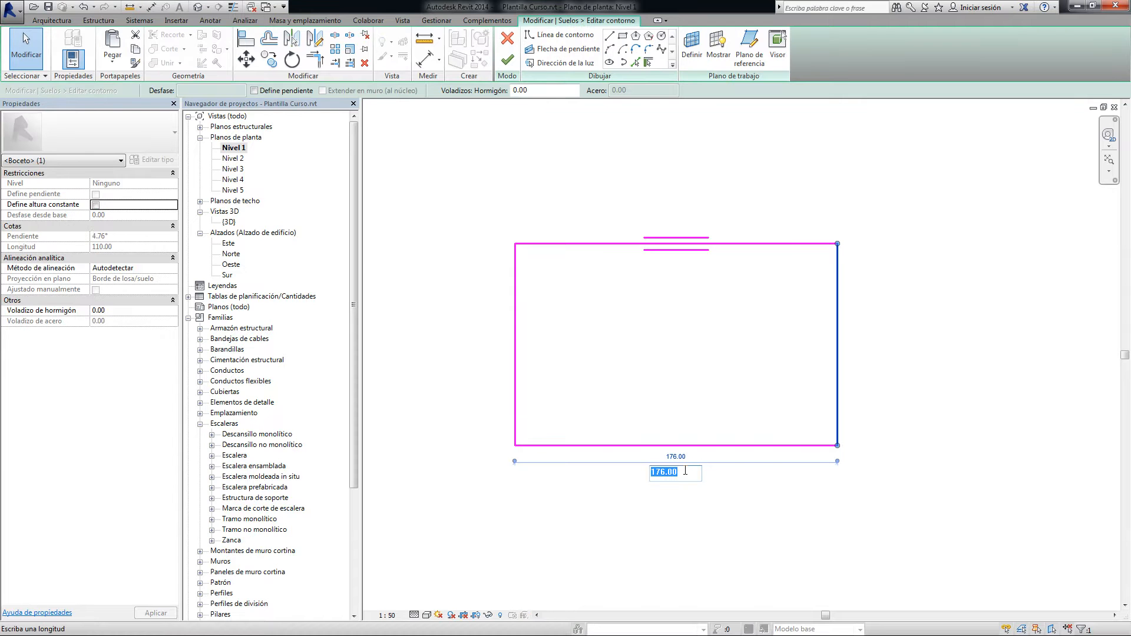
{"action": "type", "text": "500"}
{"action": "key", "text": "Return"}
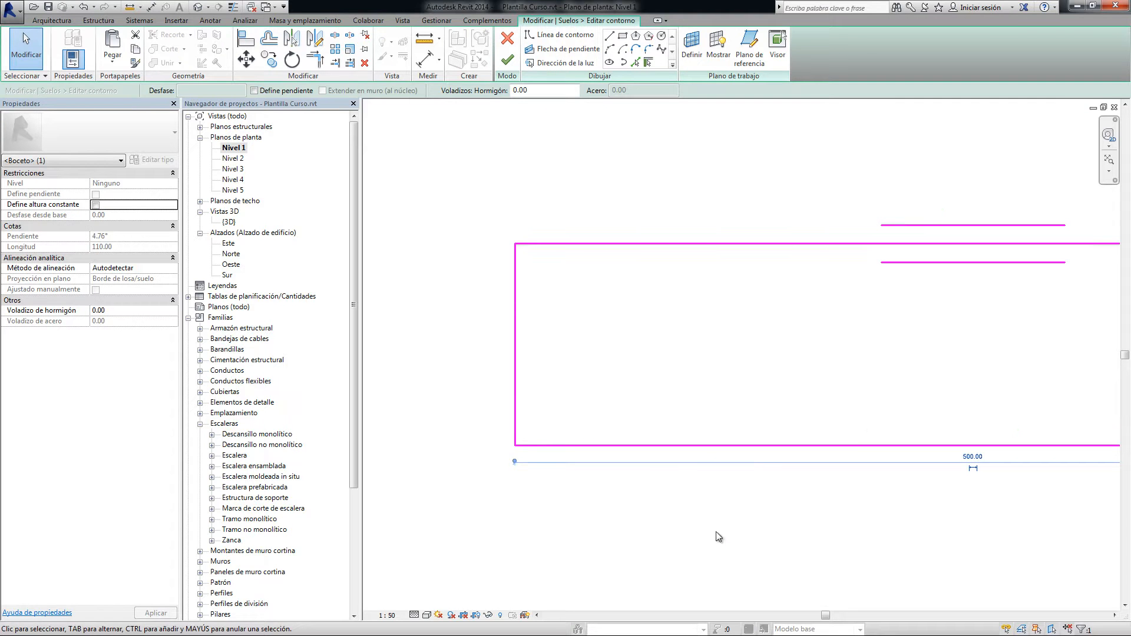
Resize the floor boundary to 300 long by 100 wide and finish the edit
{"action": "scroll", "coordinate": [714, 535], "scroll_direction": "down", "scroll_amount": 1}
{"action": "left_click", "coordinate": [941, 466]}
{"action": "type", "text": "300"}
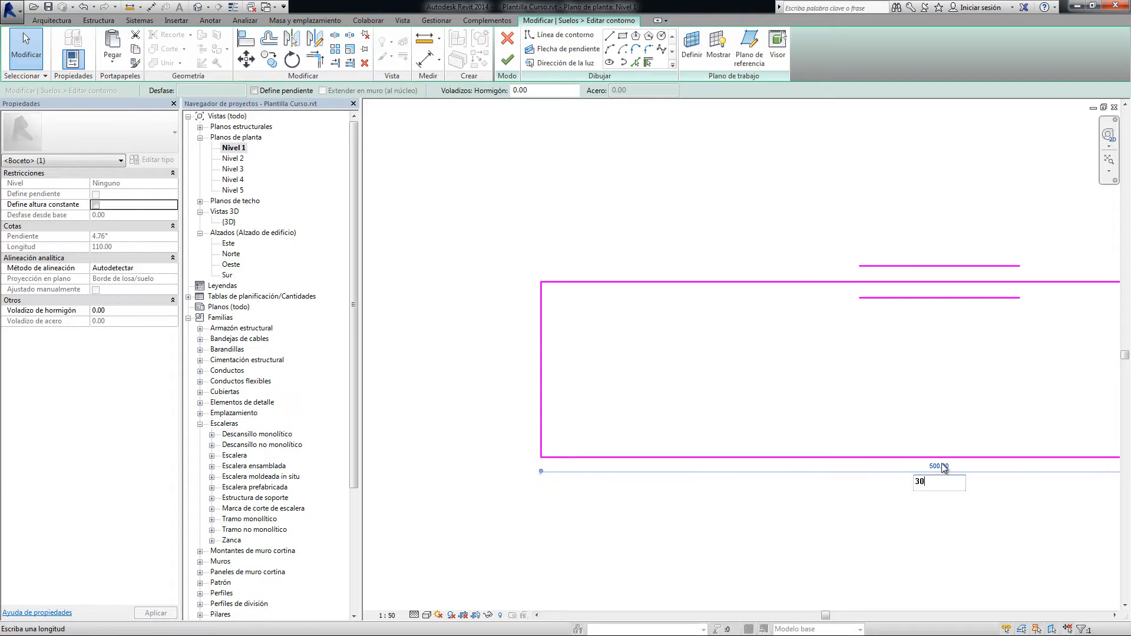
{"action": "key", "text": "Return"}
{"action": "key", "text": "Escape"}
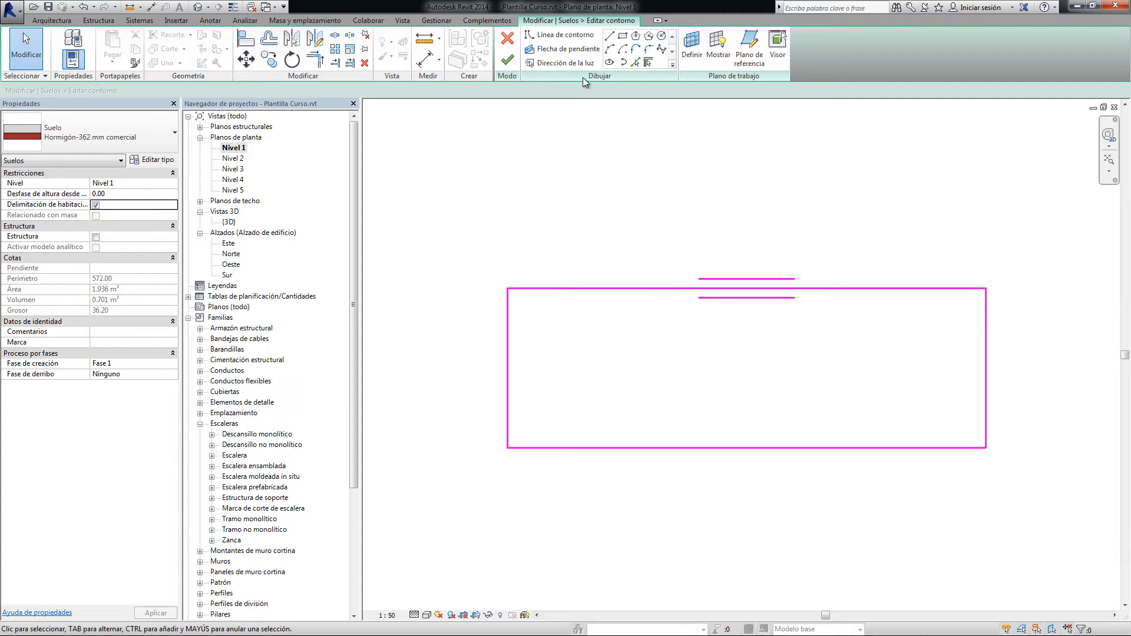
{"action": "left_click", "coordinate": [508, 60]}
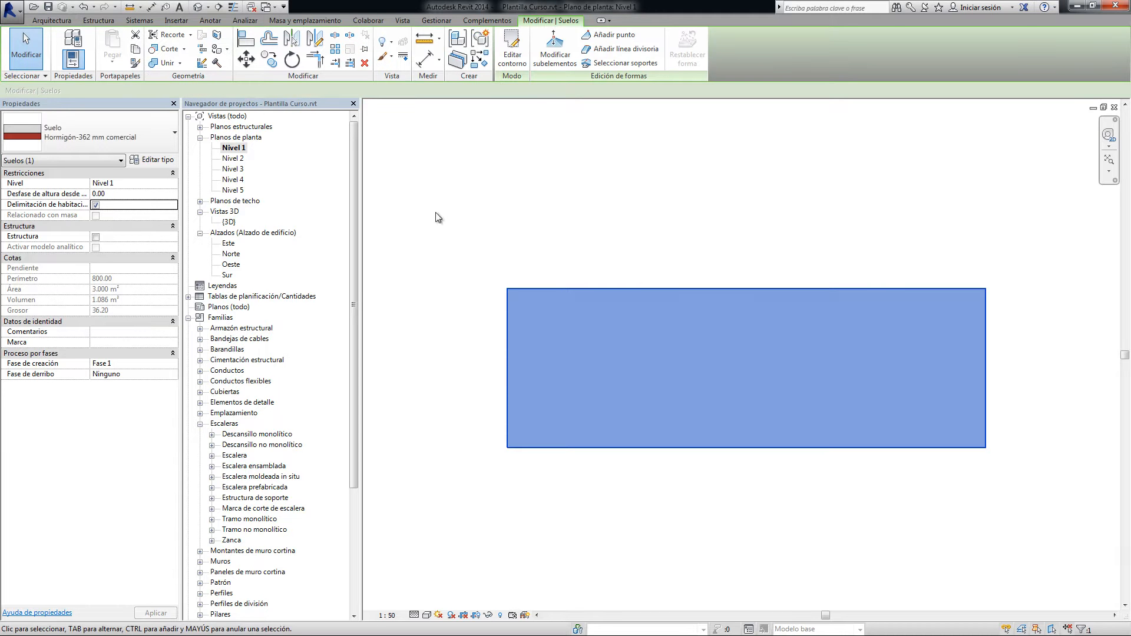
Start a new railing by path sketch for the resized floor
{"action": "left_click", "coordinate": [52, 20]}
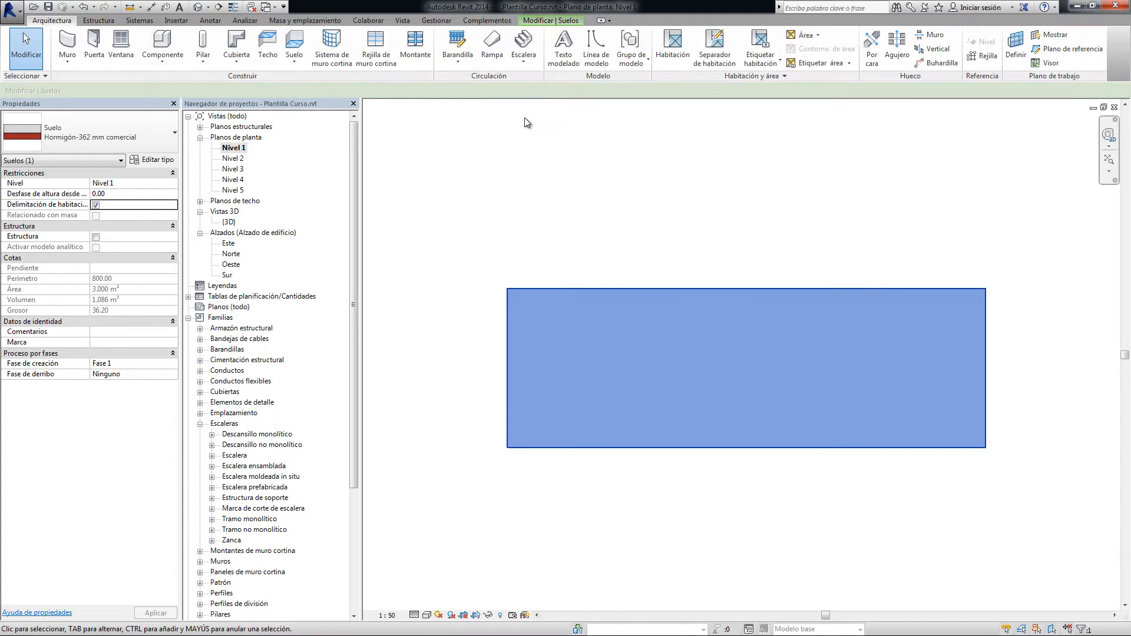
{"action": "left_click", "coordinate": [467, 63]}
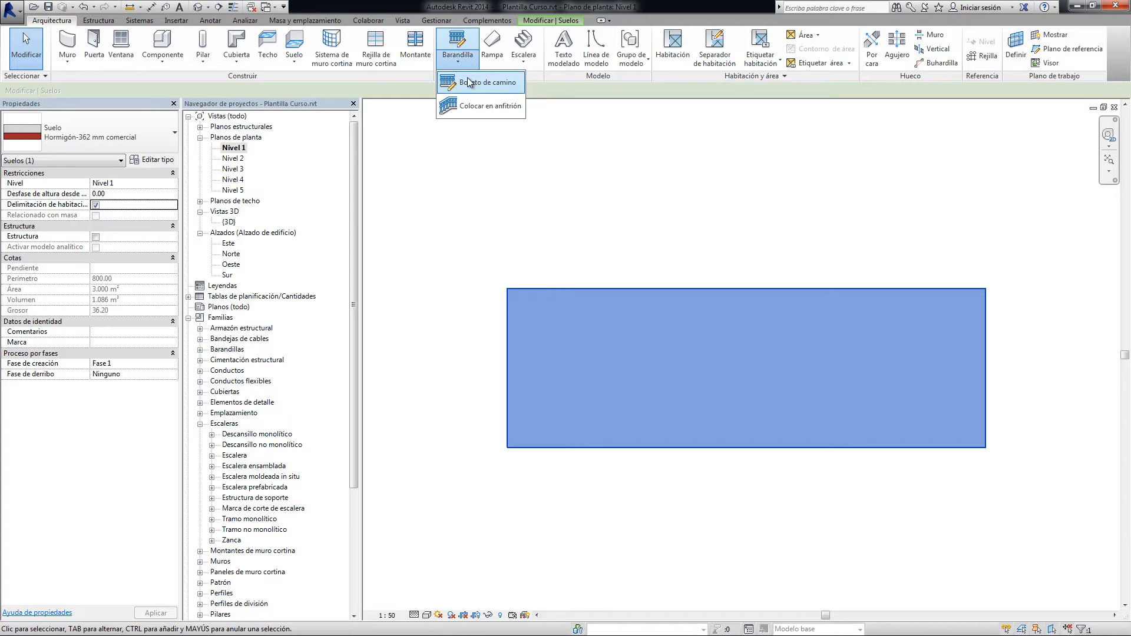
{"action": "left_click", "coordinate": [471, 86]}
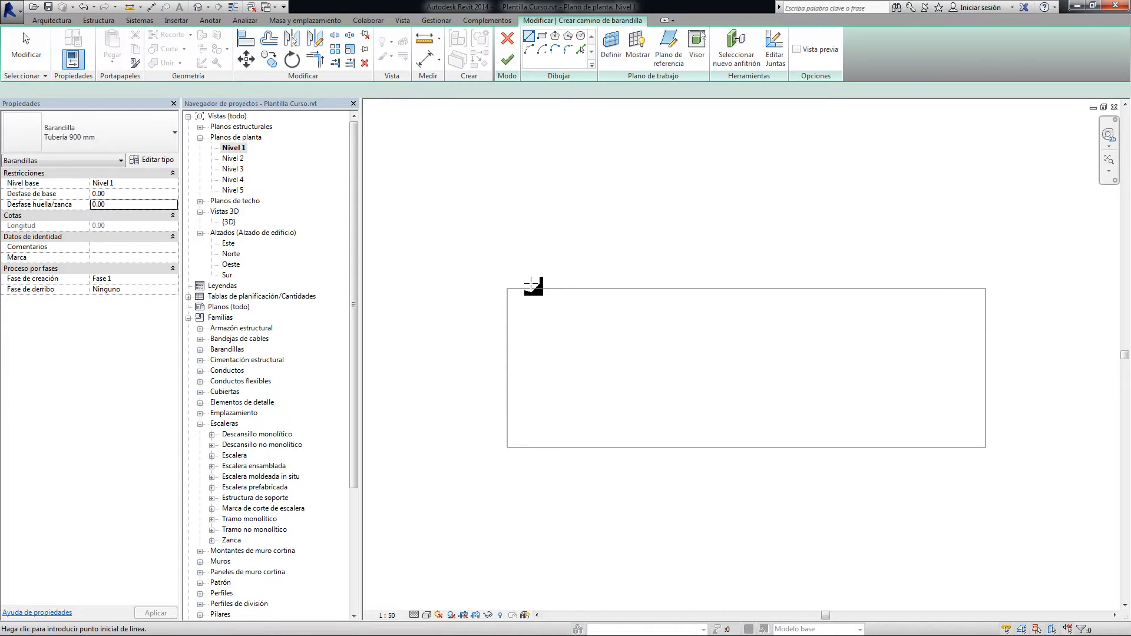
Sketch two unchained railing path lines with a 10 offset inside the floor's left and bottom edges
{"action": "double_click", "coordinate": [77, 89]}
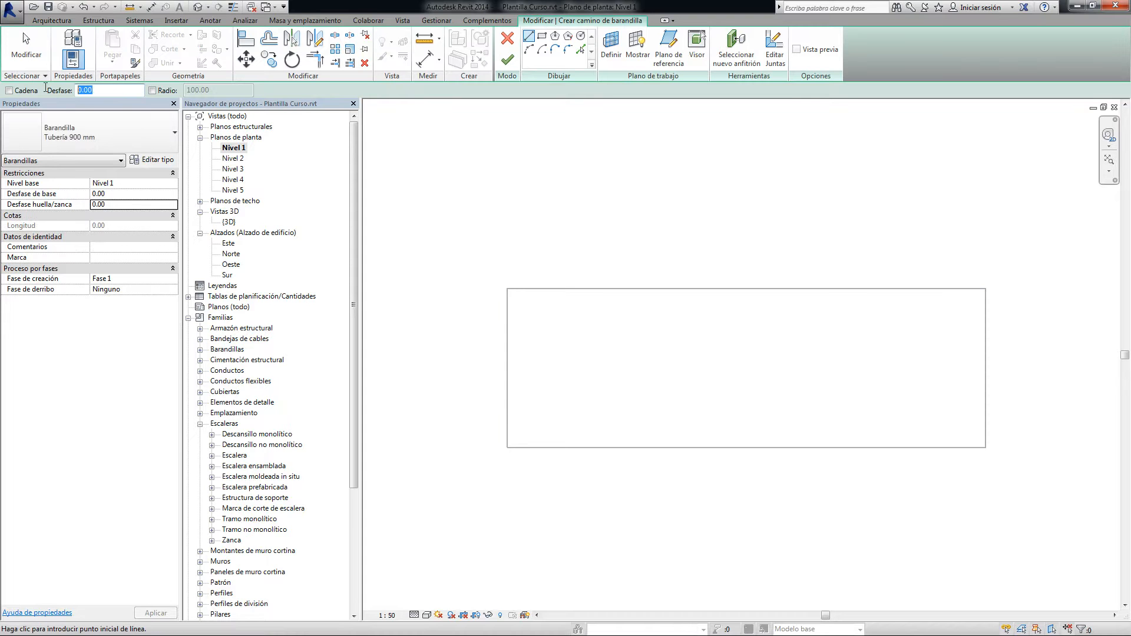
{"action": "type", "text": "10"}
{"action": "left_click", "coordinate": [507, 289]}
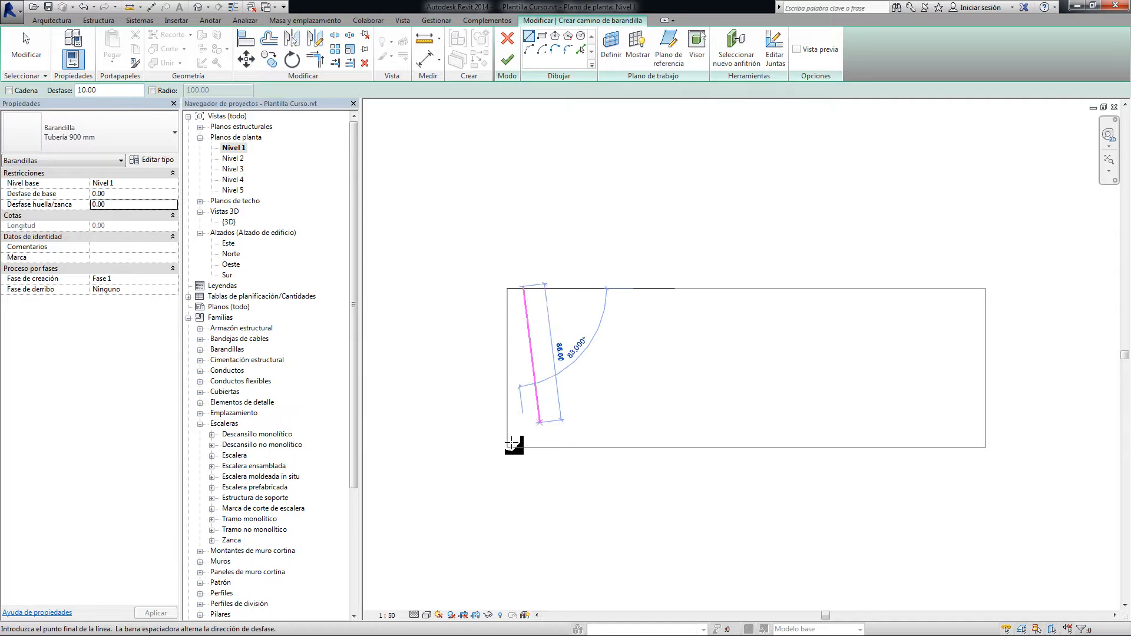
{"action": "left_click", "coordinate": [507, 448]}
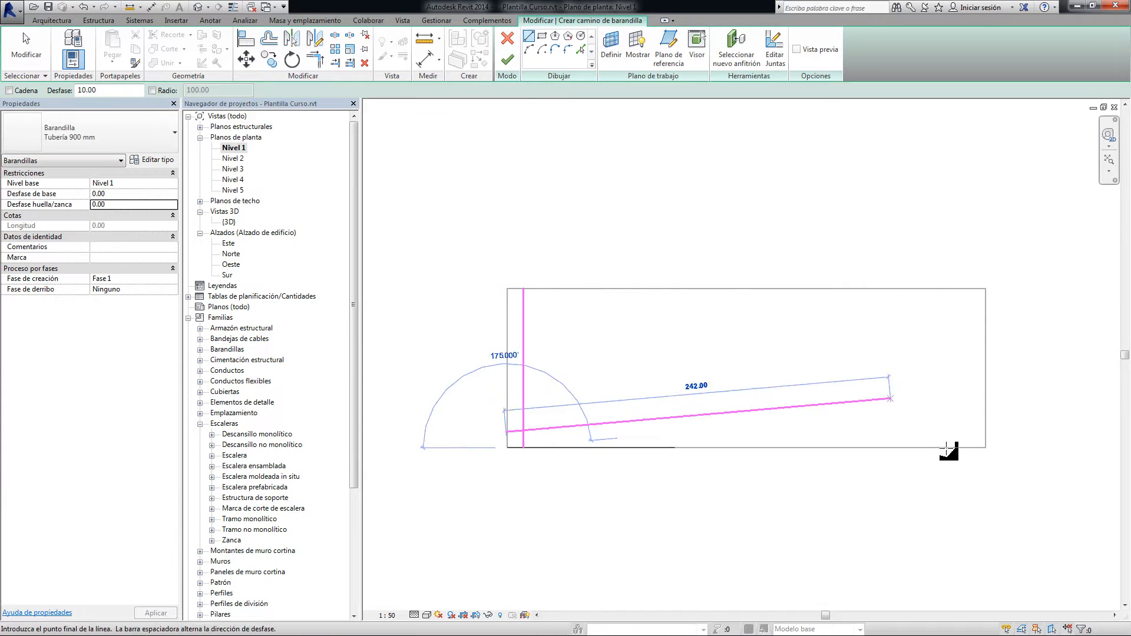
{"action": "left_click", "coordinate": [986, 448]}
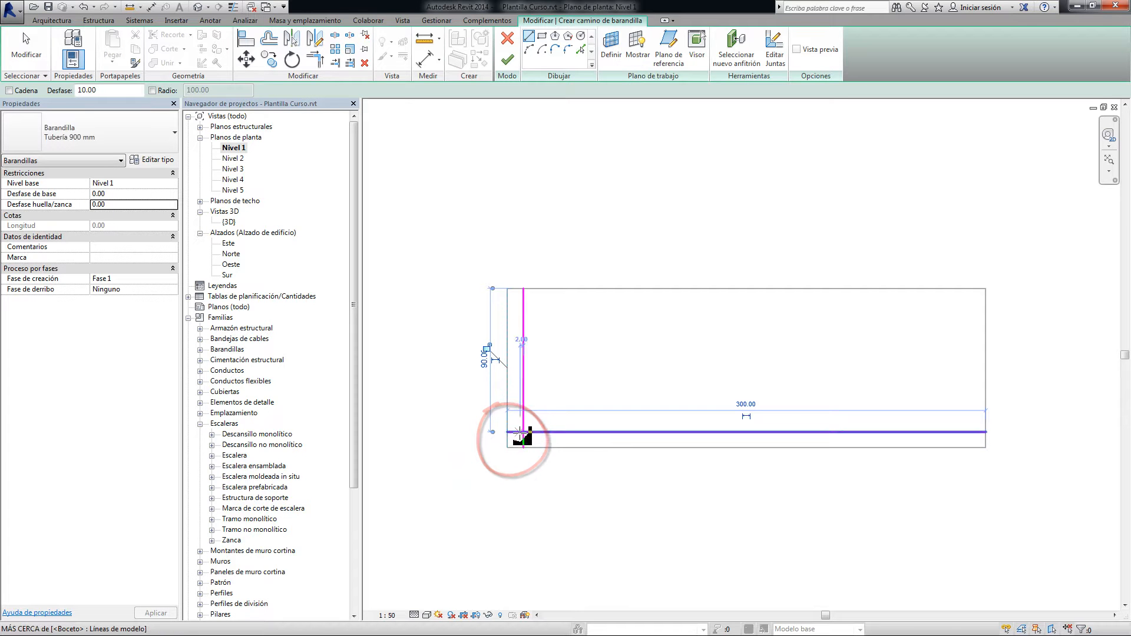
{"action": "key", "text": "Escape"}
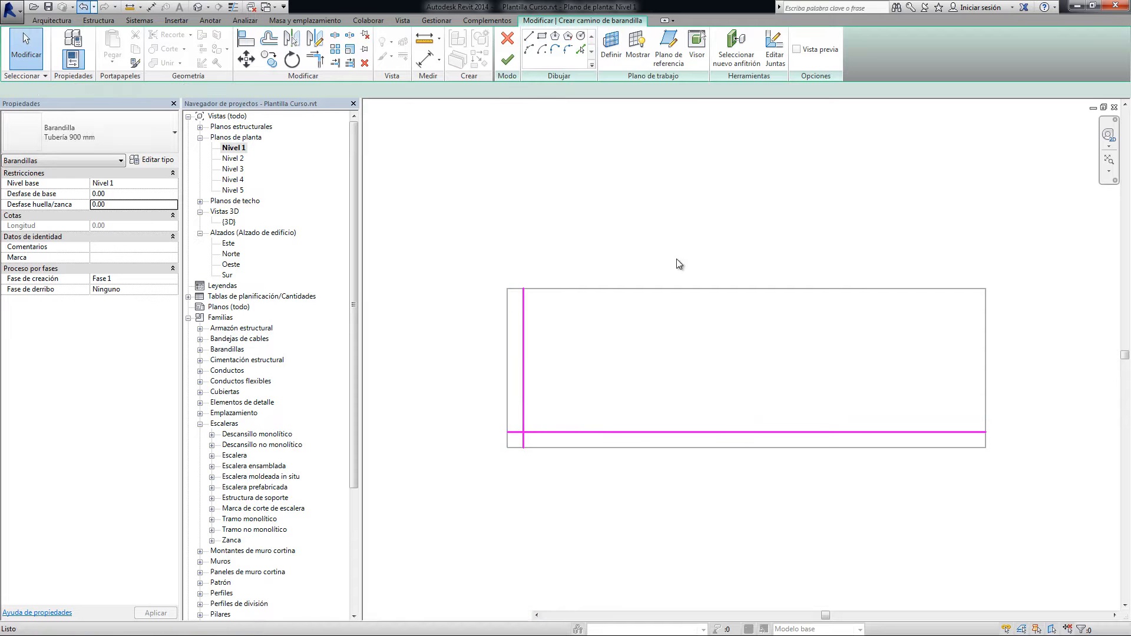
Undo both offset lines of the railing path
{"action": "left_click", "coordinate": [83, 8]}
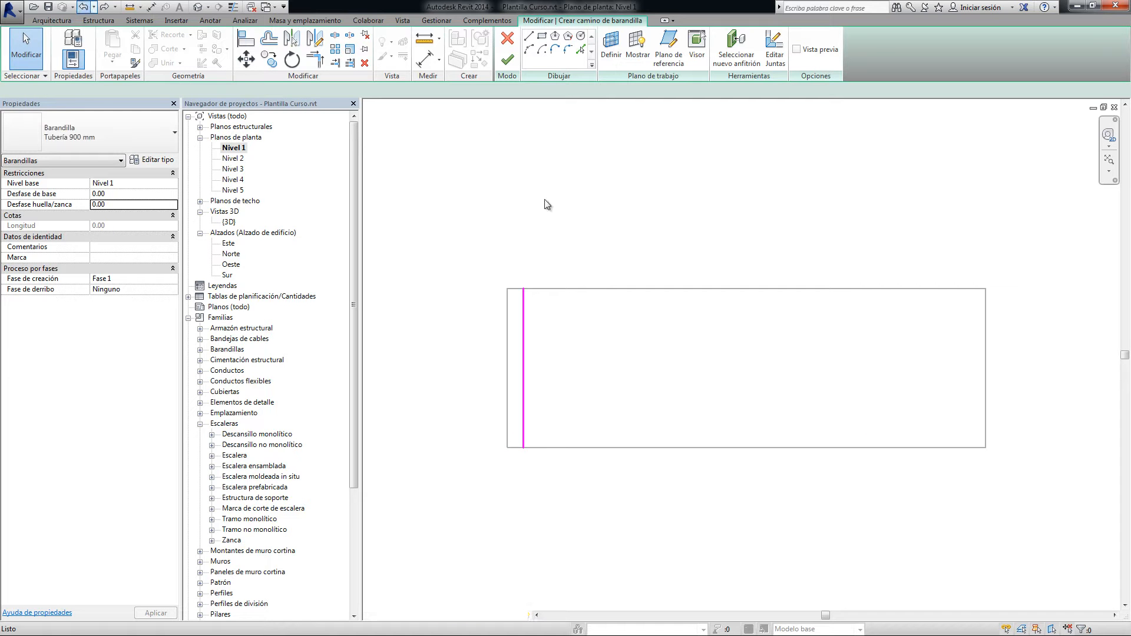
{"action": "key", "text": "ctrl+z"}
{"action": "key", "text": "Escape"}
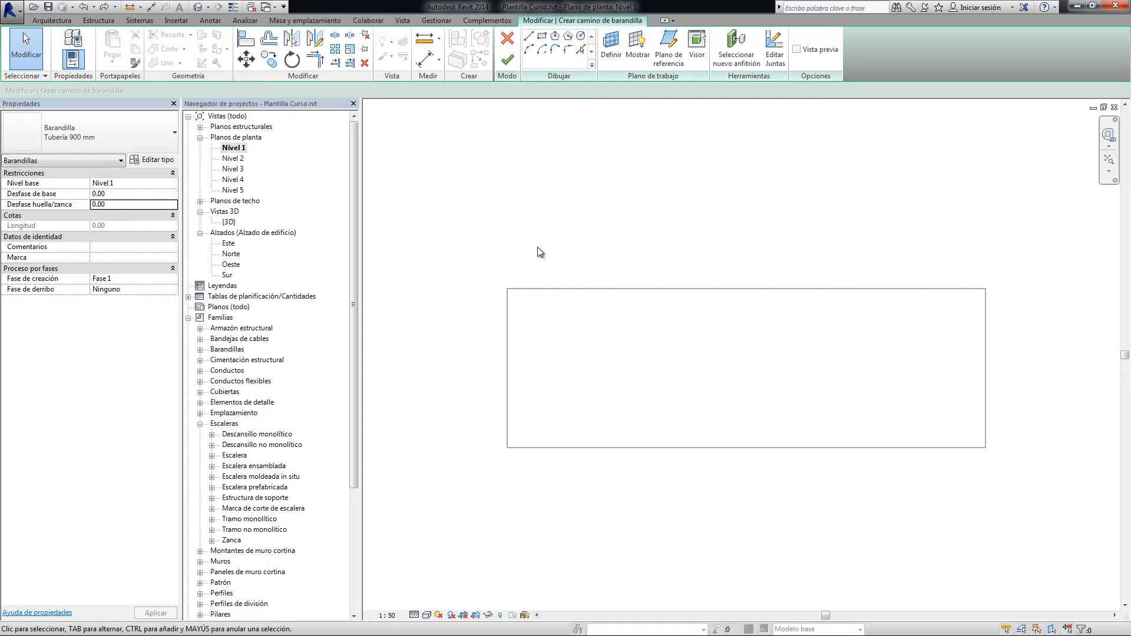
Sketch a chained railing path with a 10 offset inside the floor's left, bottom and right edges
{"action": "left_click", "coordinate": [528, 36]}
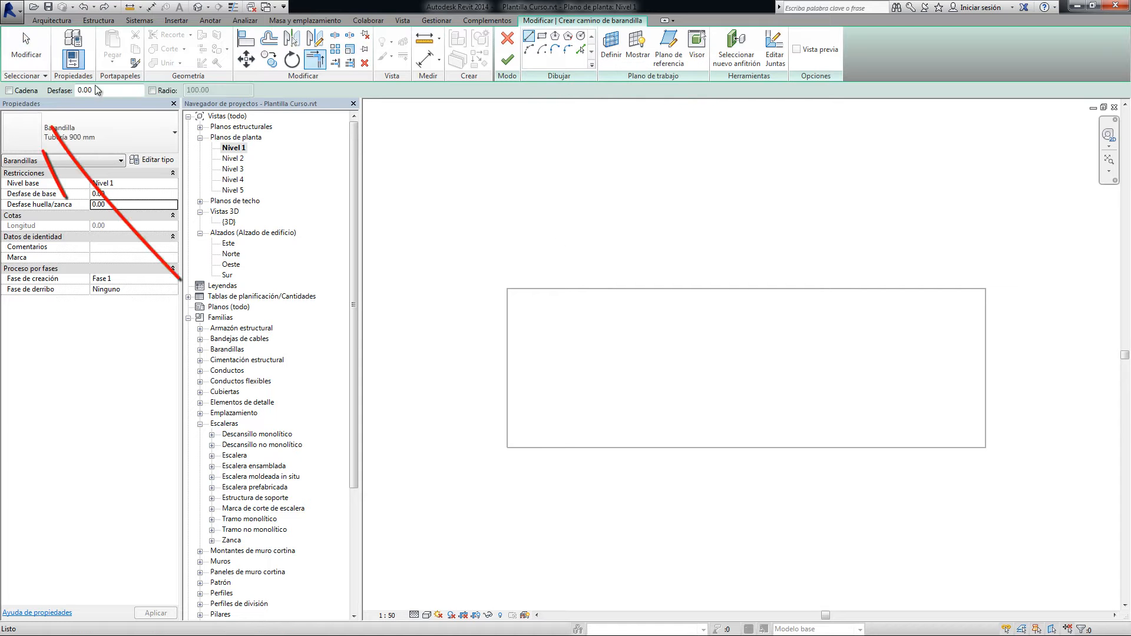
{"action": "left_click", "coordinate": [22, 93]}
{"action": "key", "text": "Tab"}
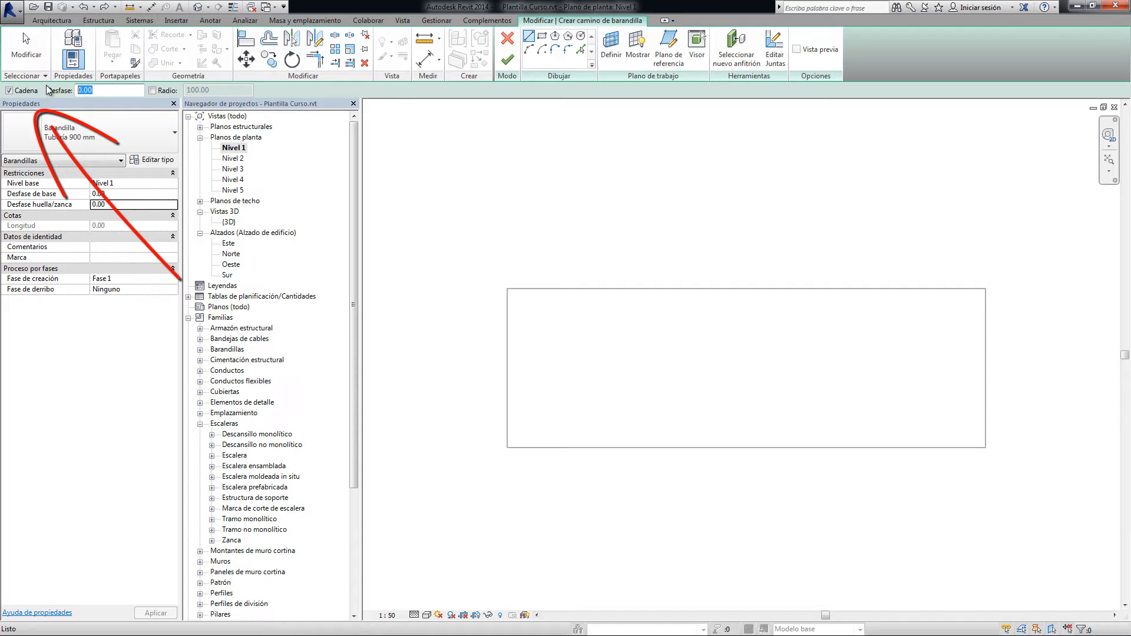
{"action": "type", "text": "10"}
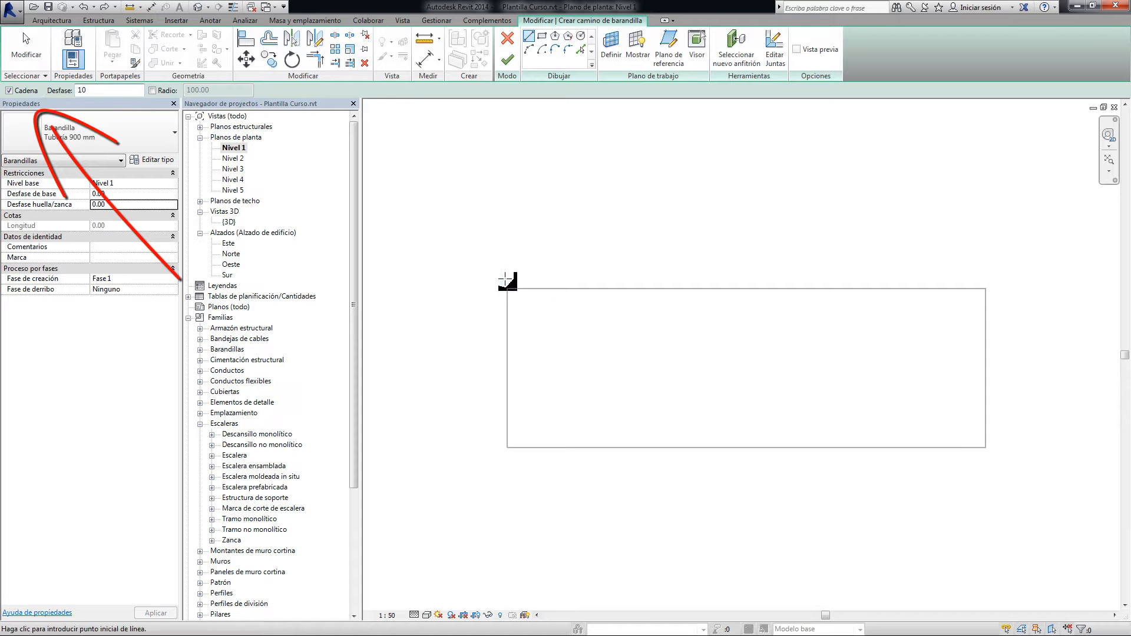
{"action": "left_click", "coordinate": [507, 289]}
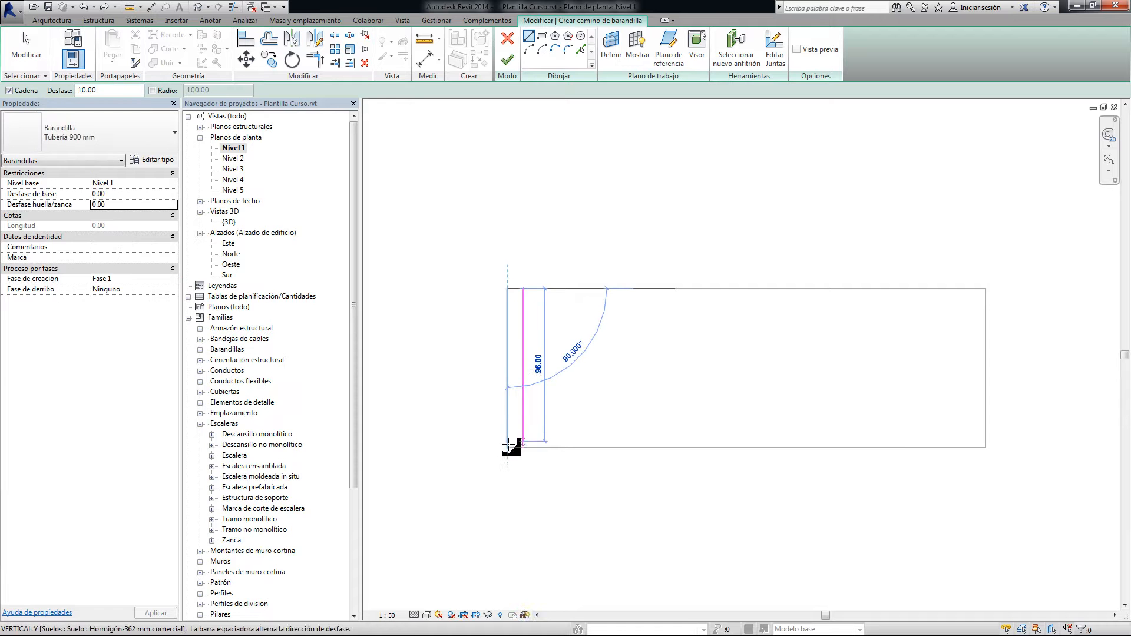
{"action": "left_click", "coordinate": [508, 448]}
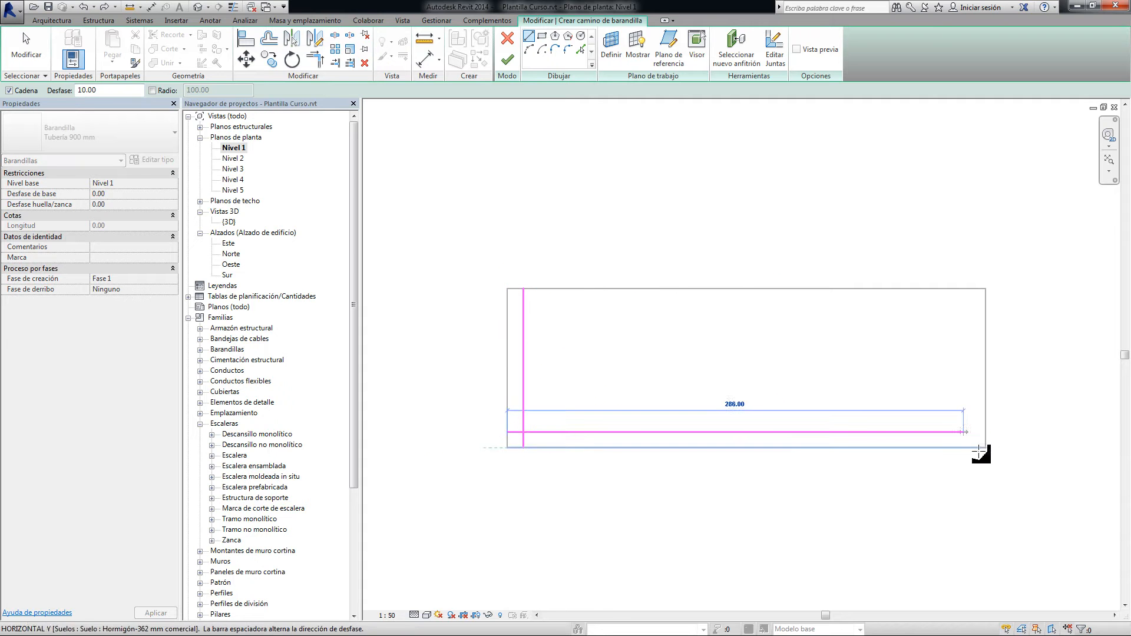
{"action": "left_click", "coordinate": [986, 448]}
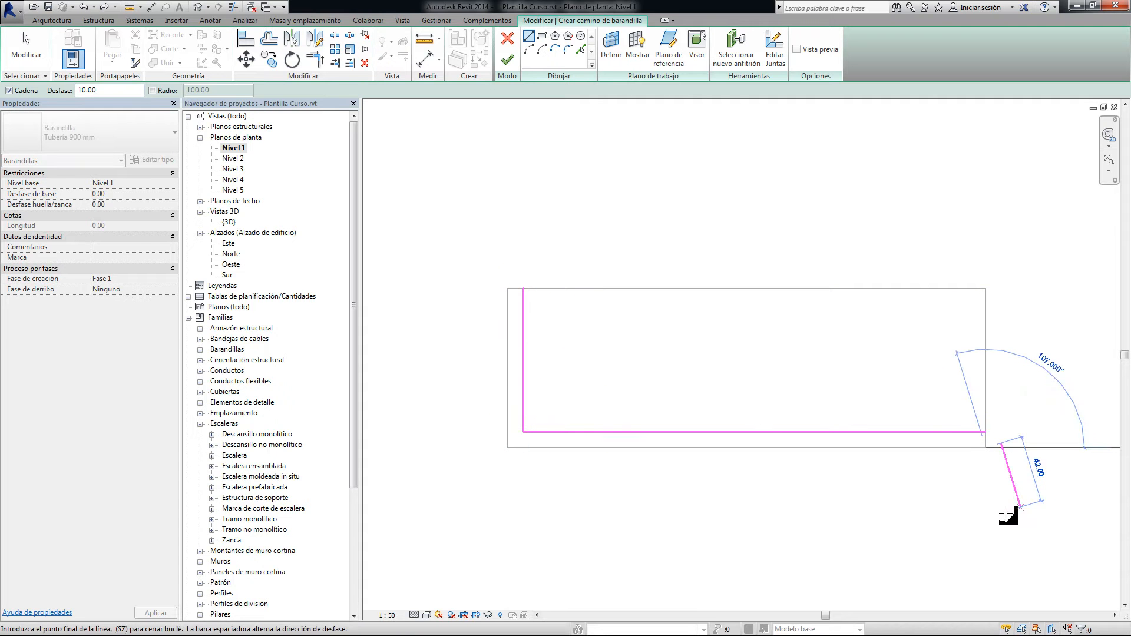
{"action": "left_click", "coordinate": [986, 289]}
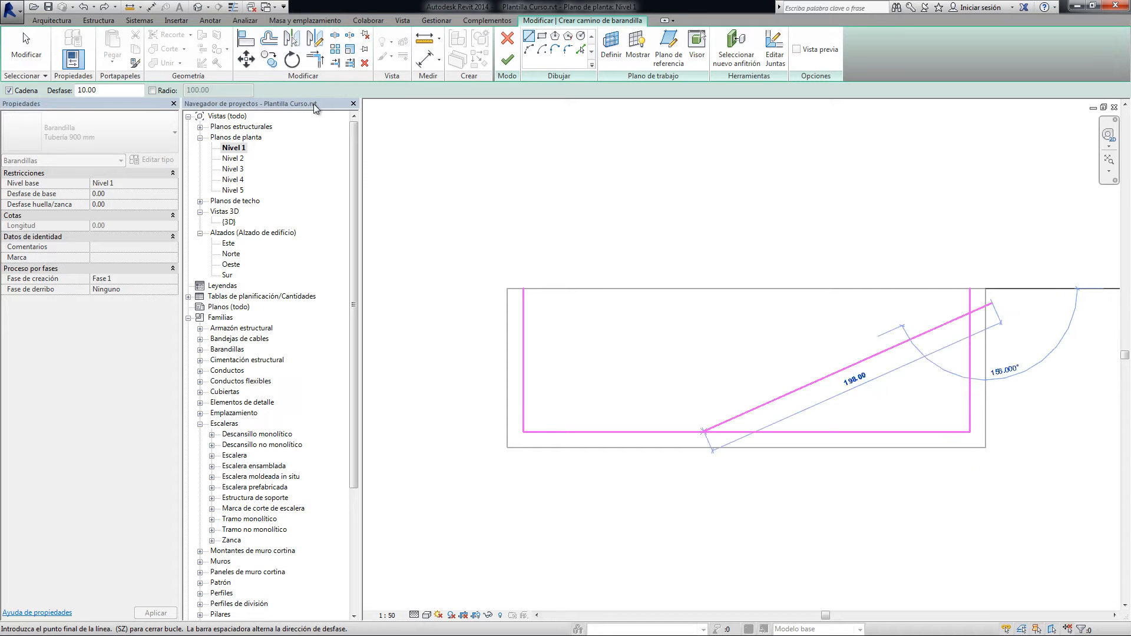
Finish the railing path sketch and show the finished railing on the floor in the {3D} view
{"action": "left_click", "coordinate": [507, 59]}
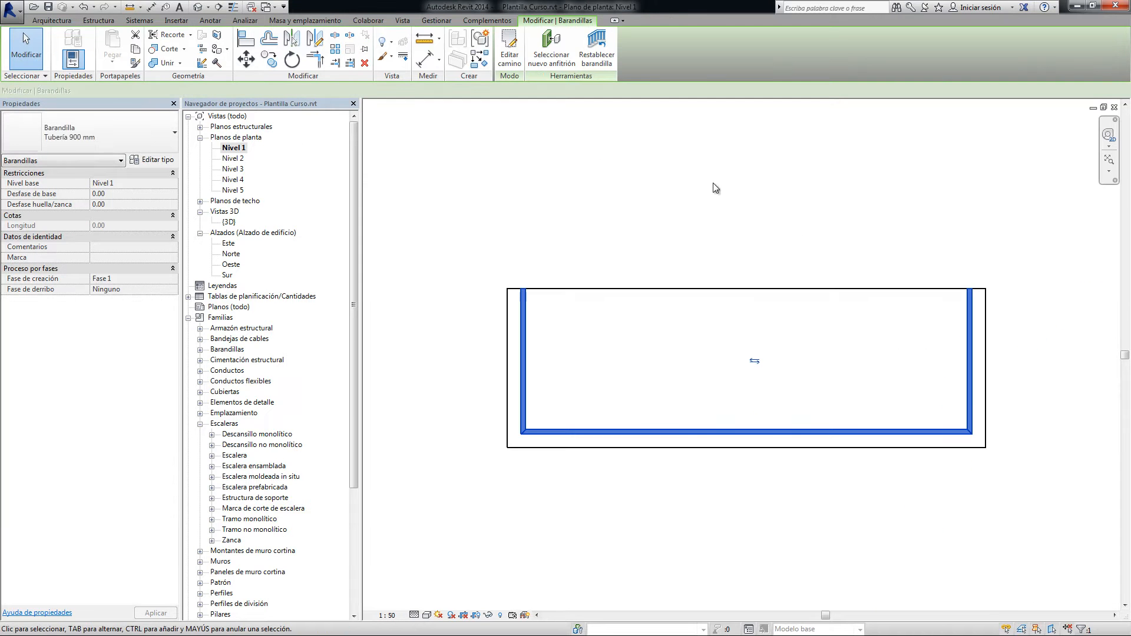
{"action": "double_click", "coordinate": [230, 222]}
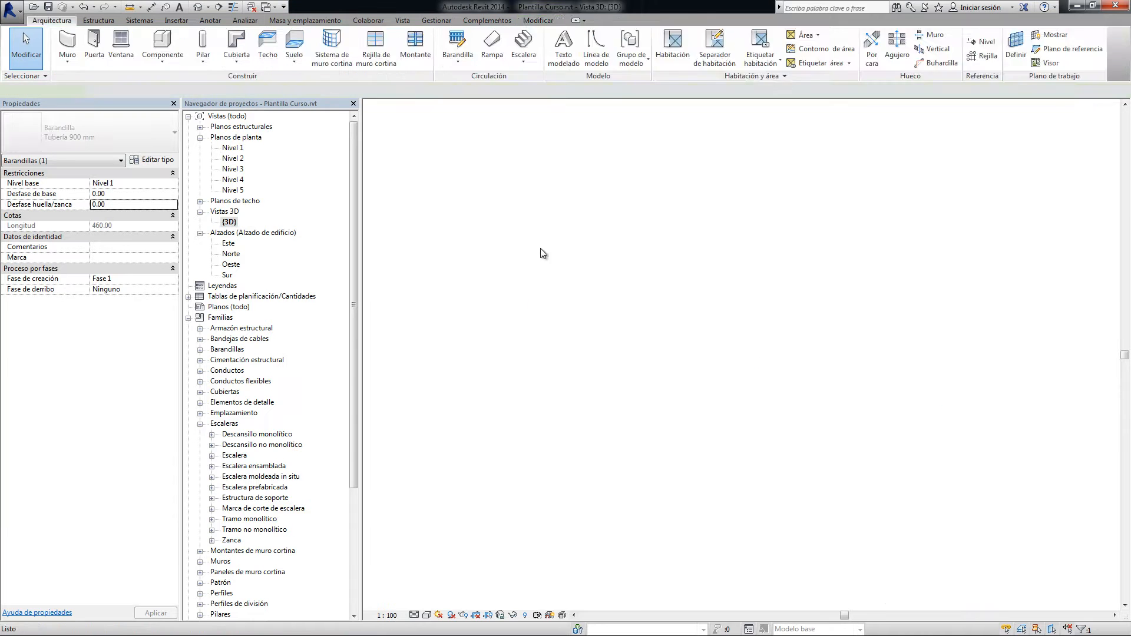
{"action": "scroll", "coordinate": [816, 200], "scroll_direction": "down", "scroll_amount": 2}
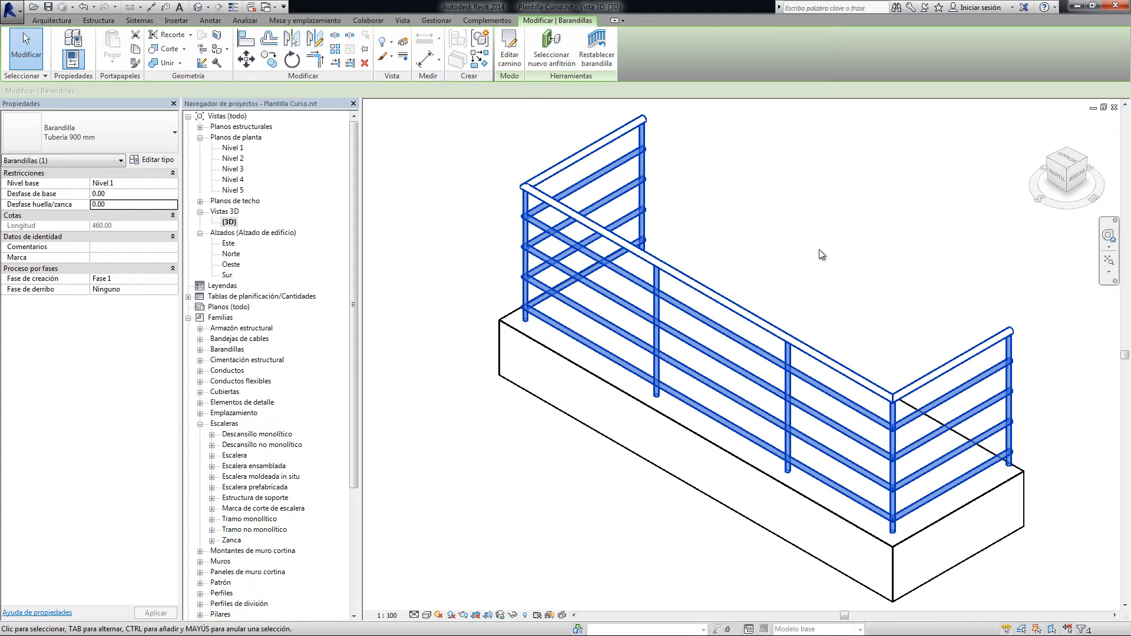
{"action": "middle_click_drag", "start_coordinate": [819, 249], "coordinate": [788, 249]}
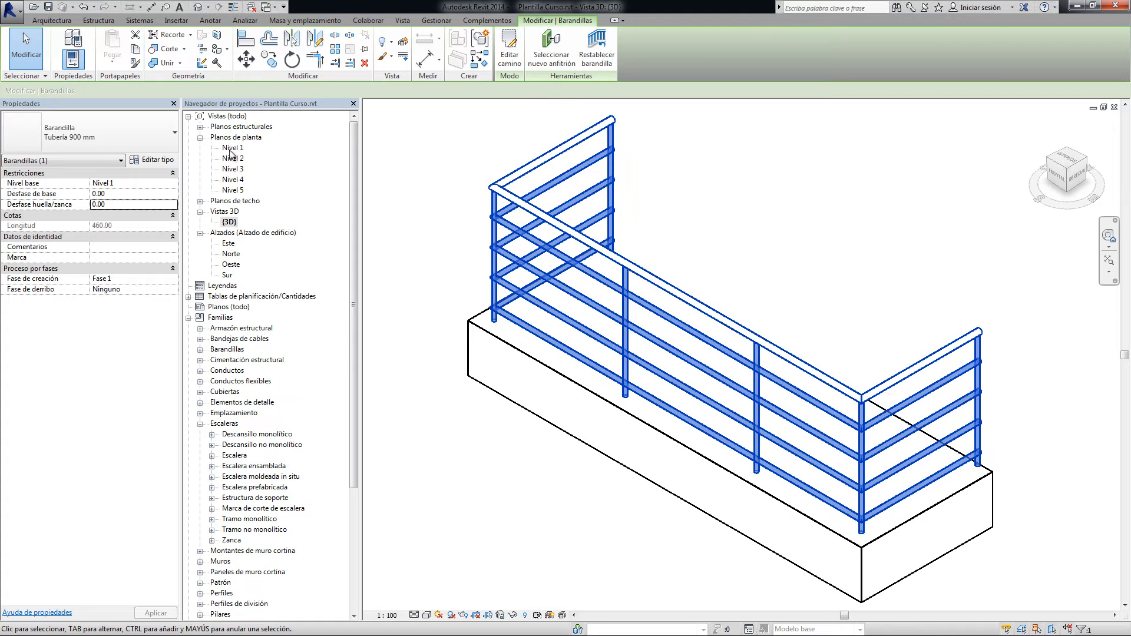
{"action": "double_click", "coordinate": [231, 149]}
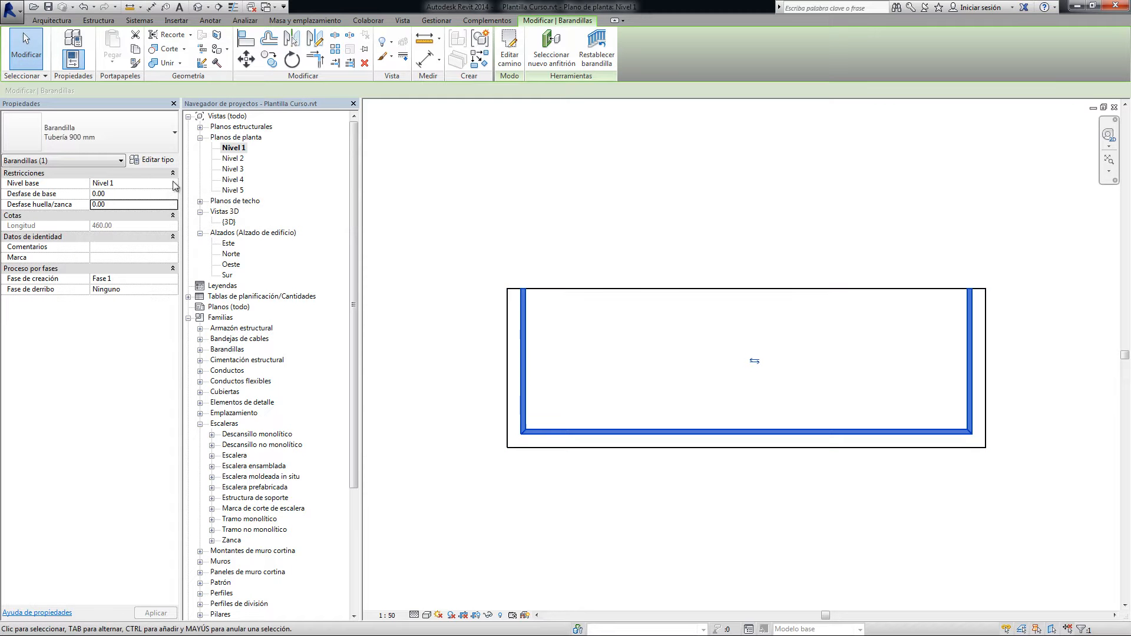
{"action": "left_click", "coordinate": [154, 160]}
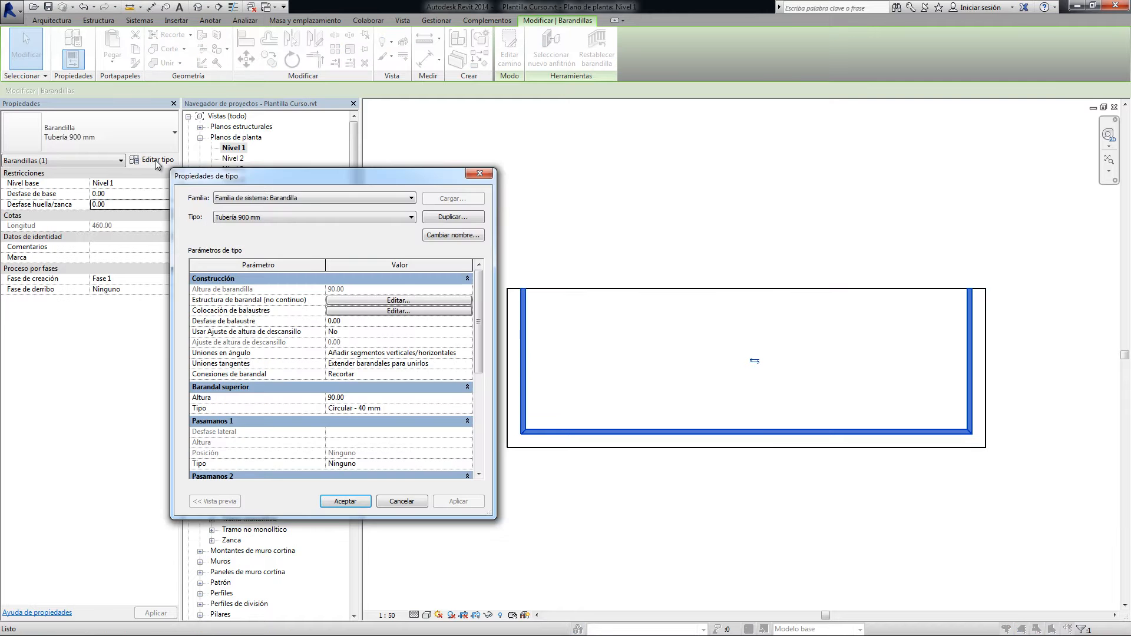
{"action": "mouse_move", "coordinate": [273, 175]}
{"action": "left_mouse_down"}
{"action": "mouse_move", "coordinate": [531, 82]}
{"action": "mouse_move", "coordinate": [550, 130]}
{"action": "left_mouse_up"}
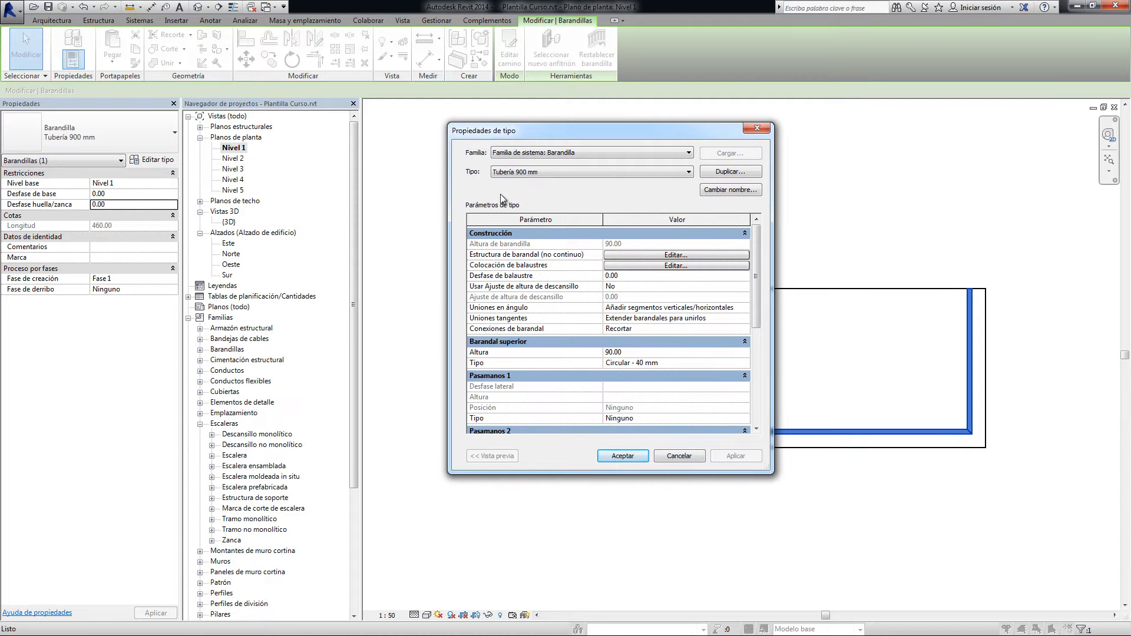
{"action": "key", "text": "Escape"}
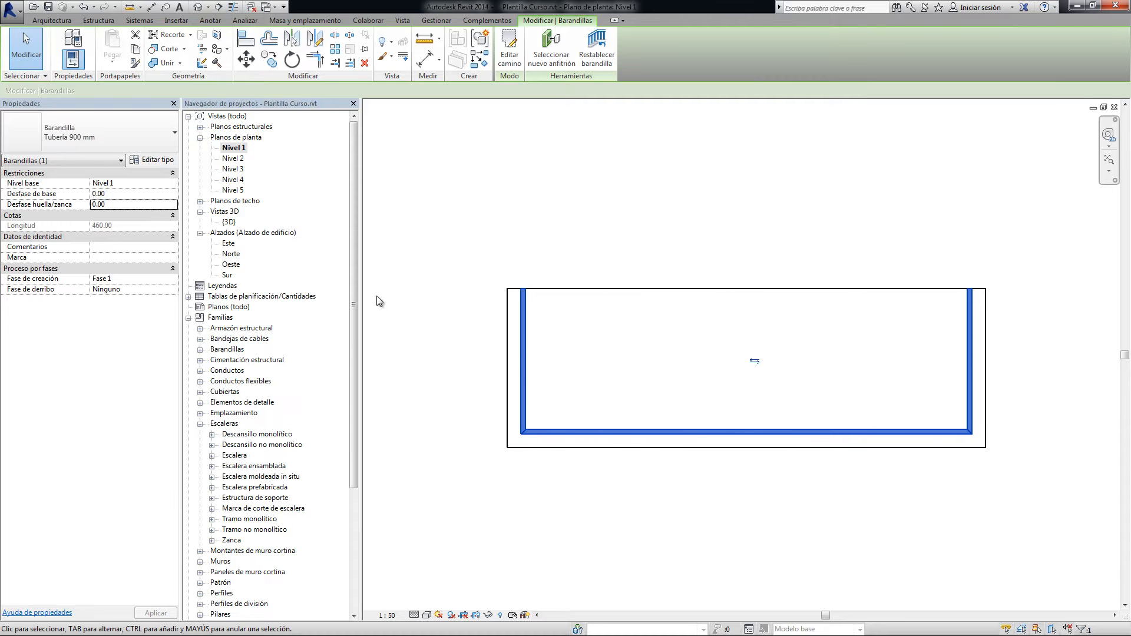
{"action": "double_click", "coordinate": [226, 223]}
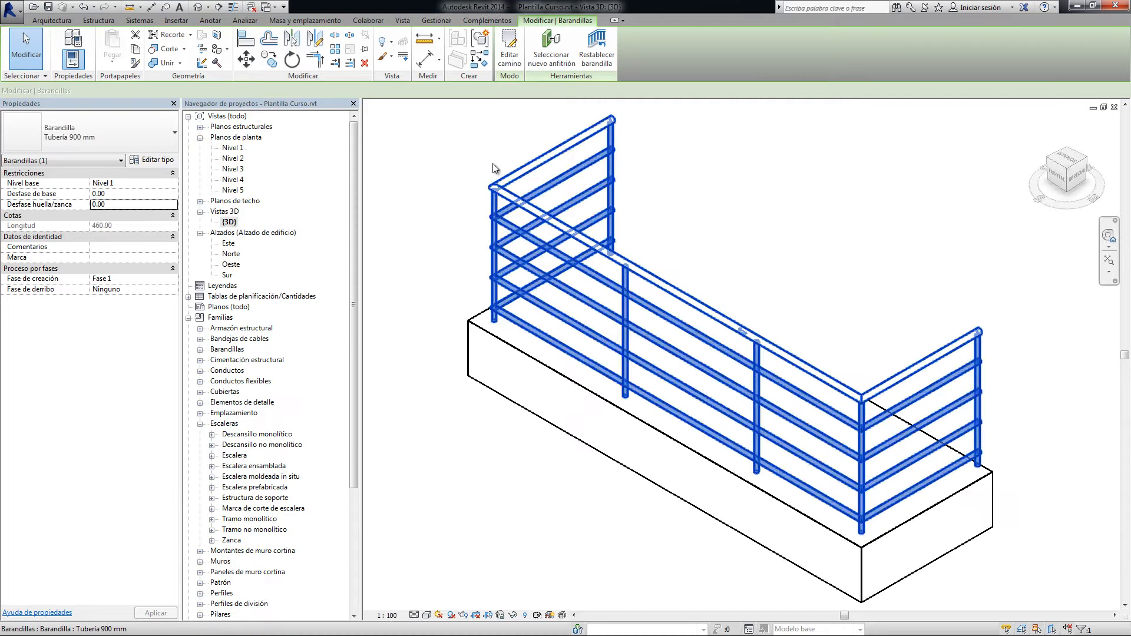
Try the types 900 mm, 1100 mm and Panel de vidrio - Relleno inferior on the railing, and restore Tubería 900 mm
{"action": "left_click", "coordinate": [149, 137]}
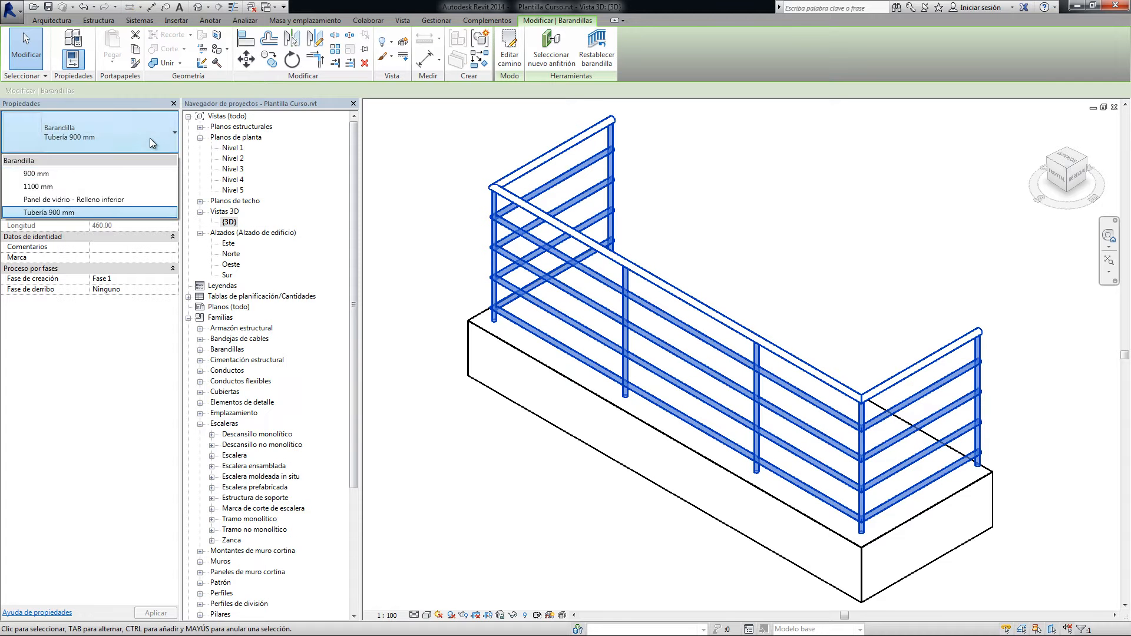
{"action": "left_click", "coordinate": [48, 175]}
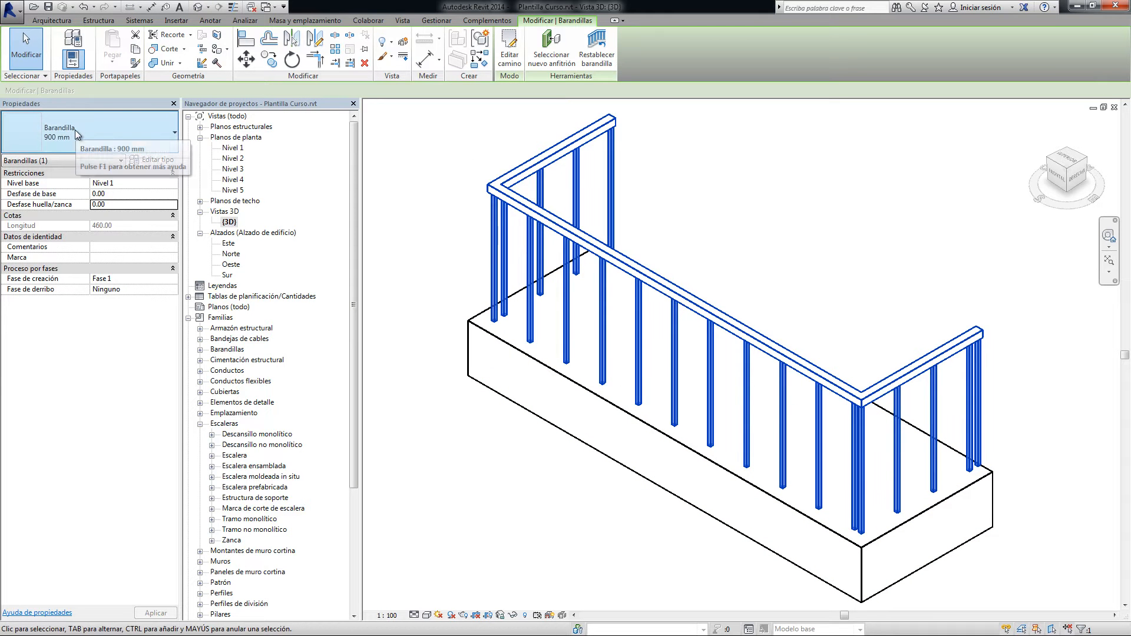
{"action": "left_click", "coordinate": [132, 136]}
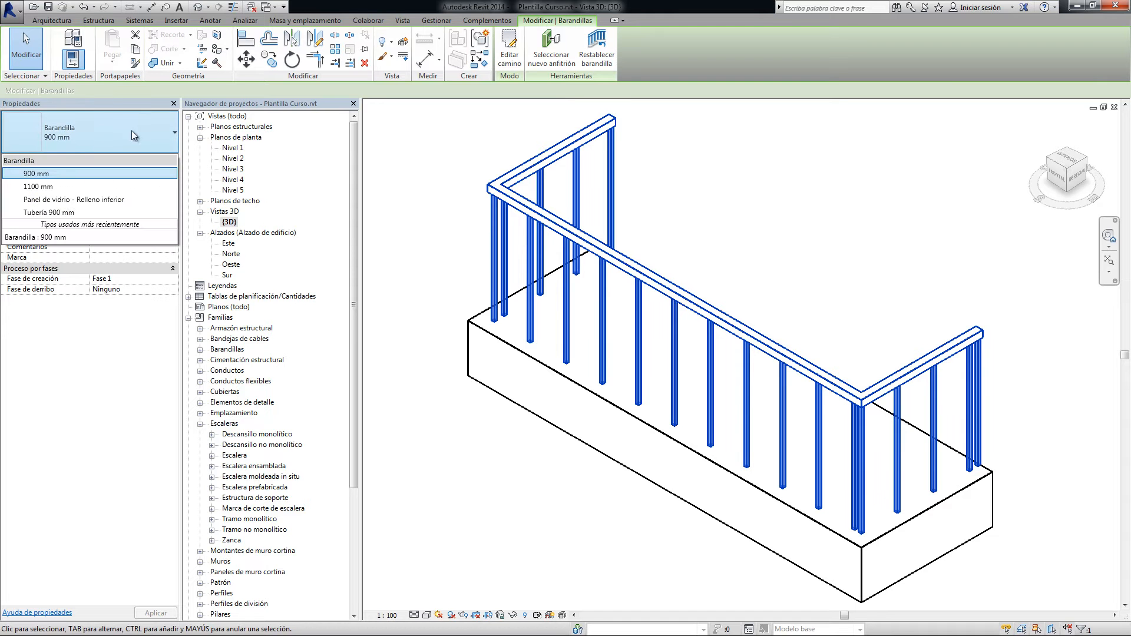
{"action": "left_click", "coordinate": [59, 186]}
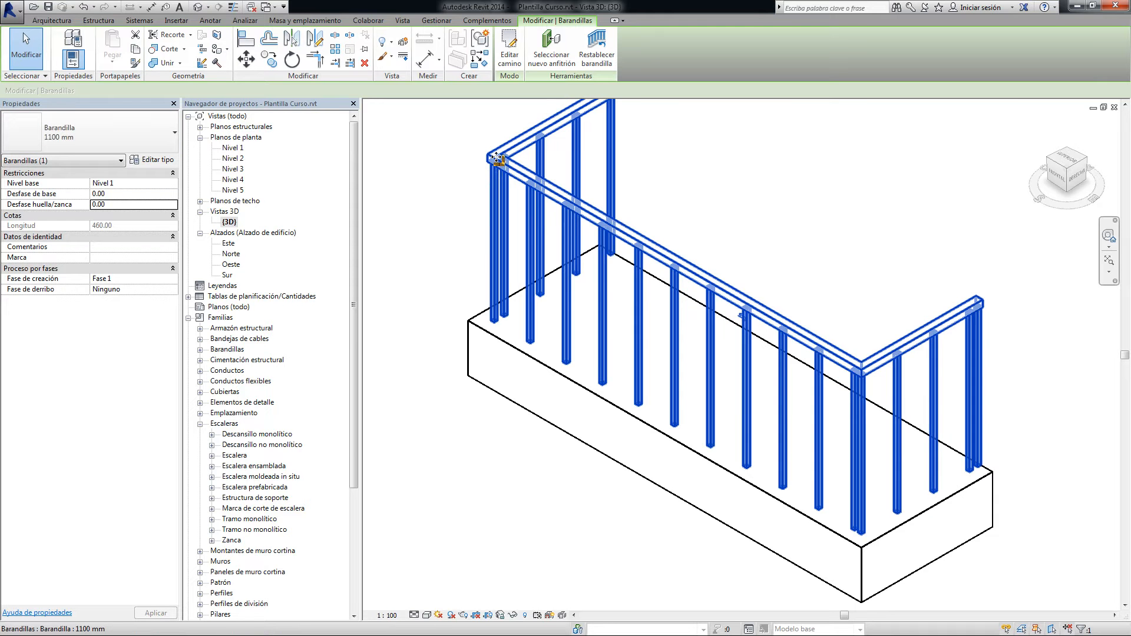
{"action": "left_click", "coordinate": [136, 139]}
{"action": "left_click", "coordinate": [446, 361]}
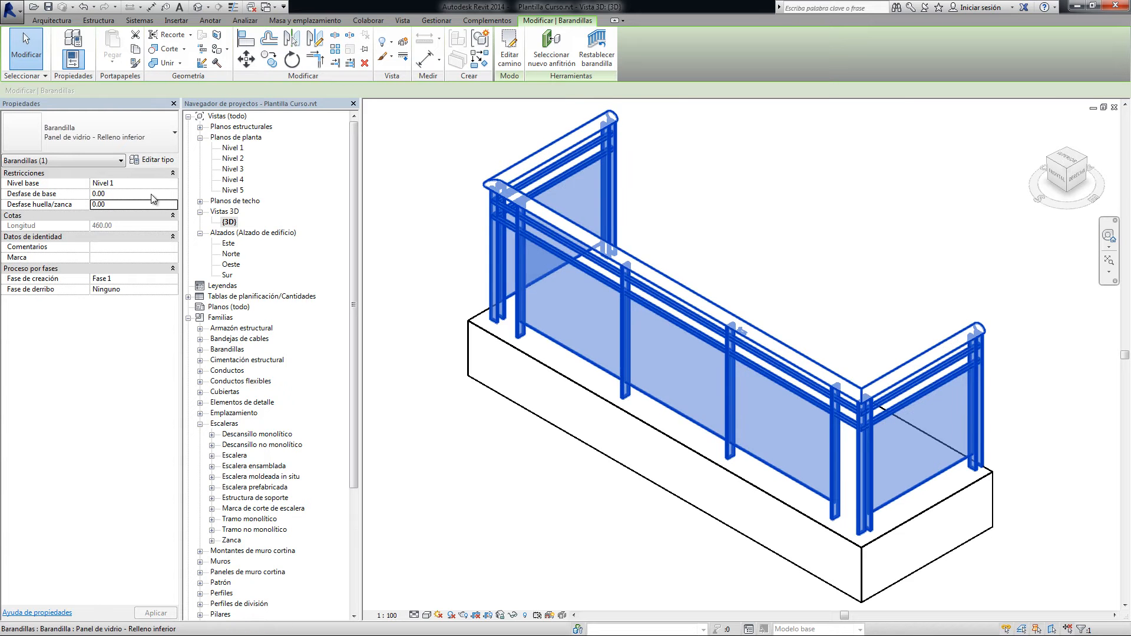
{"action": "left_click", "coordinate": [152, 139]}
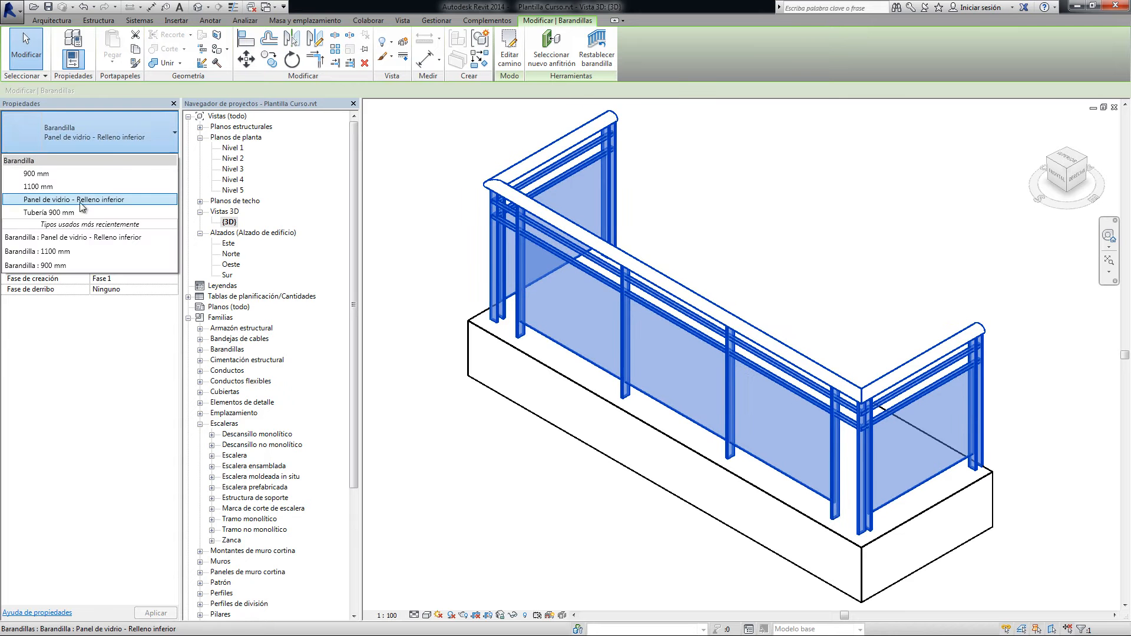
{"action": "left_click", "coordinate": [59, 212]}
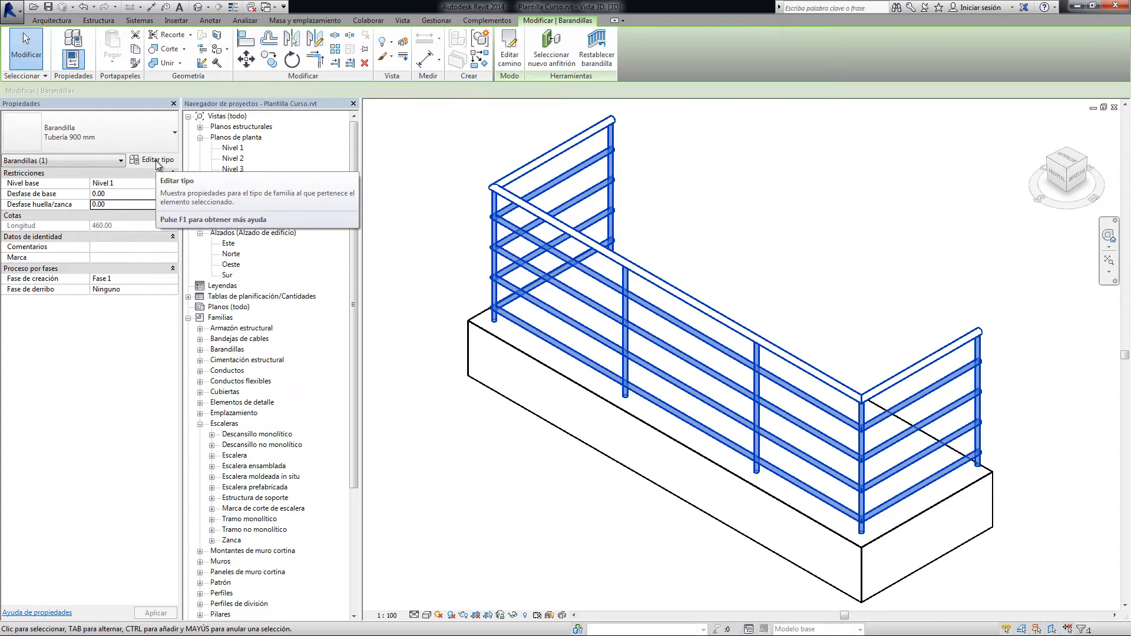
Try Desfase huella/zanca values of 20.00 and -10.00 on the railing, and reset the offset to 0
{"action": "left_click", "coordinate": [119, 247]}
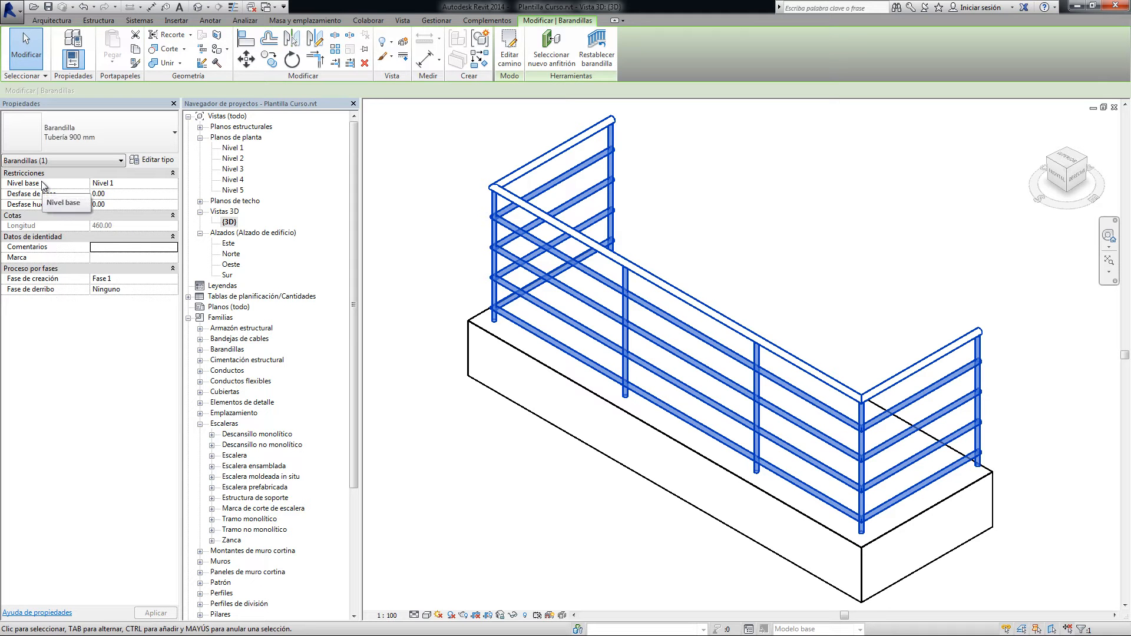
{"action": "left_click", "coordinate": [121, 204]}
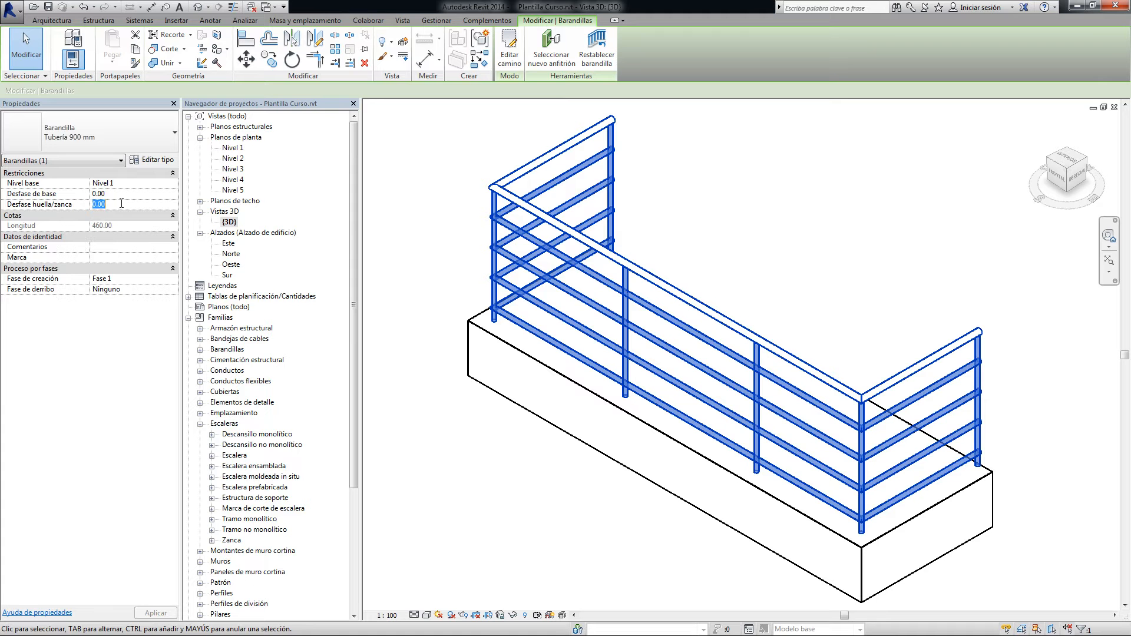
{"action": "type", "text": "20.00"}
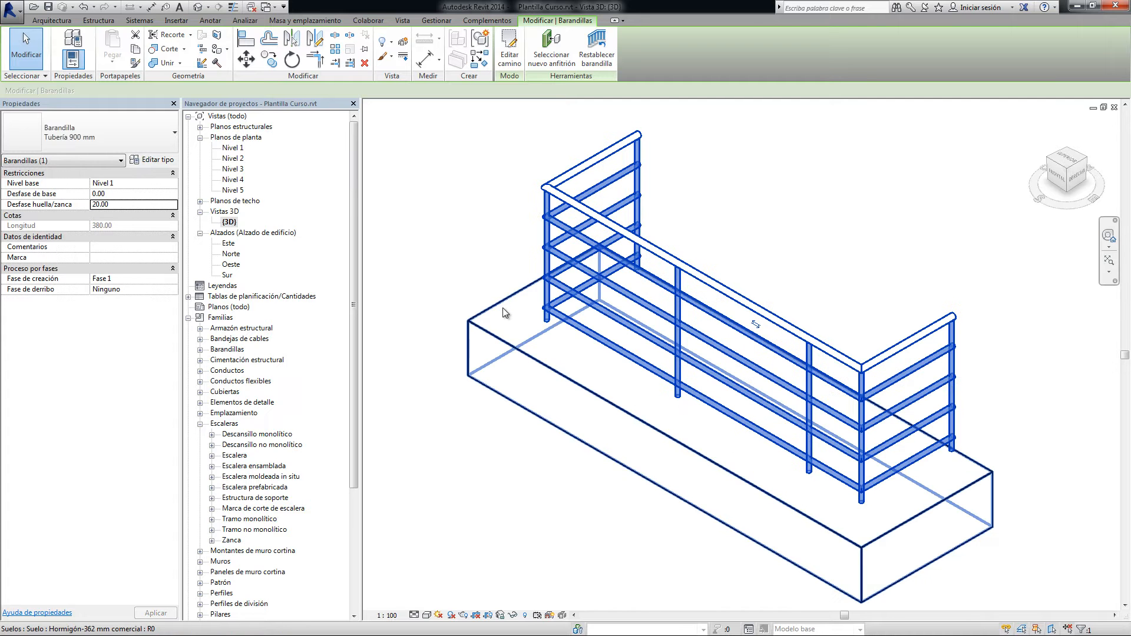
{"action": "left_click", "coordinate": [121, 205]}
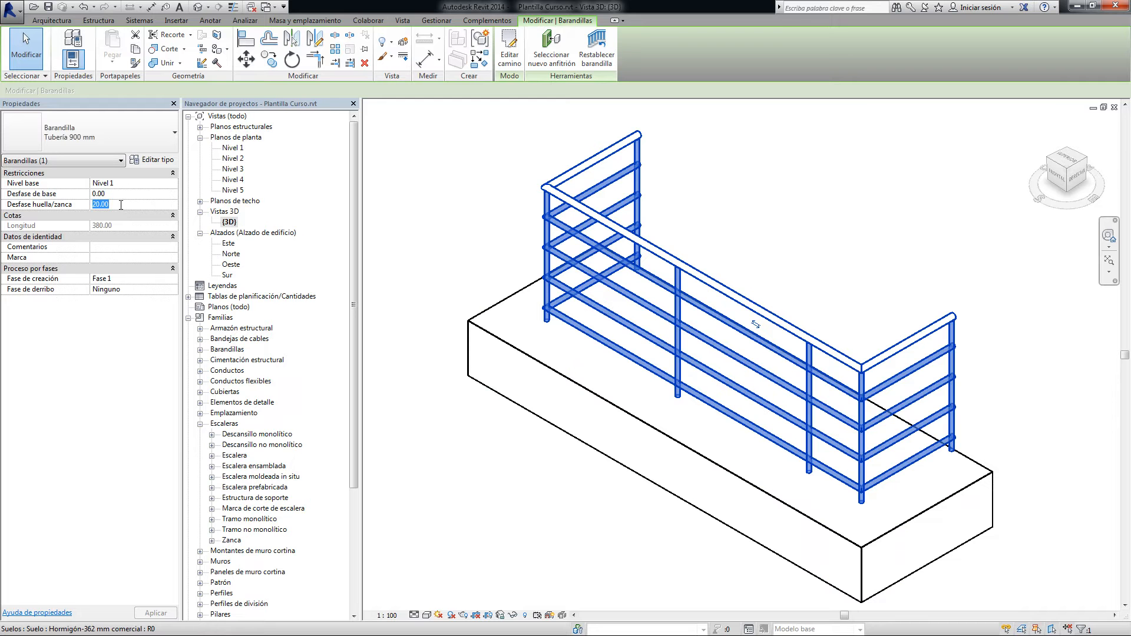
{"action": "type", "text": "-10.00"}
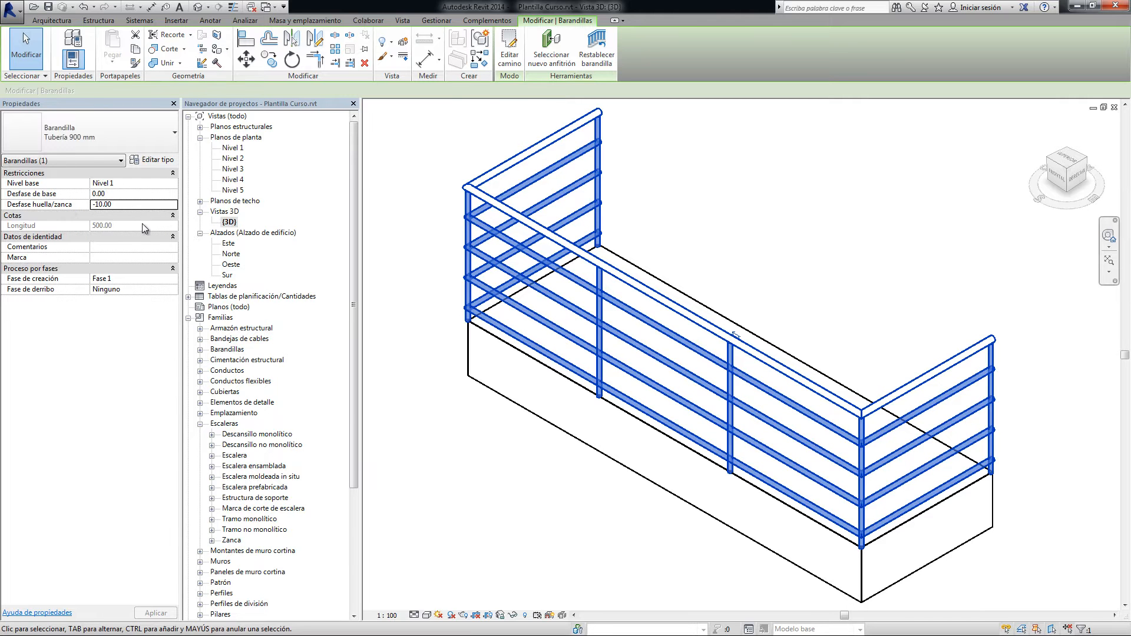
{"action": "left_click_drag", "start_coordinate": [124, 201], "coordinate": [96, 204]}
{"action": "key", "text": "BackSpace"}
{"action": "type", "text": "0"}
{"action": "key", "text": "Return"}
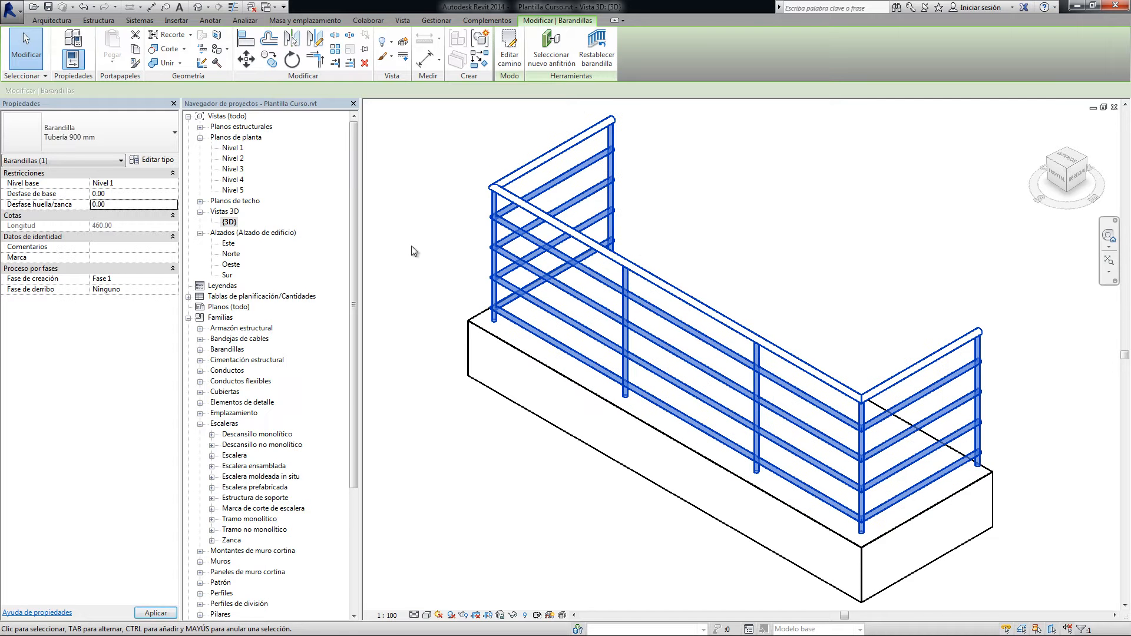
Try a Desfase huella/zanca of 10 on the railing, and return the offset to 0
{"action": "left_click", "coordinate": [114, 202]}
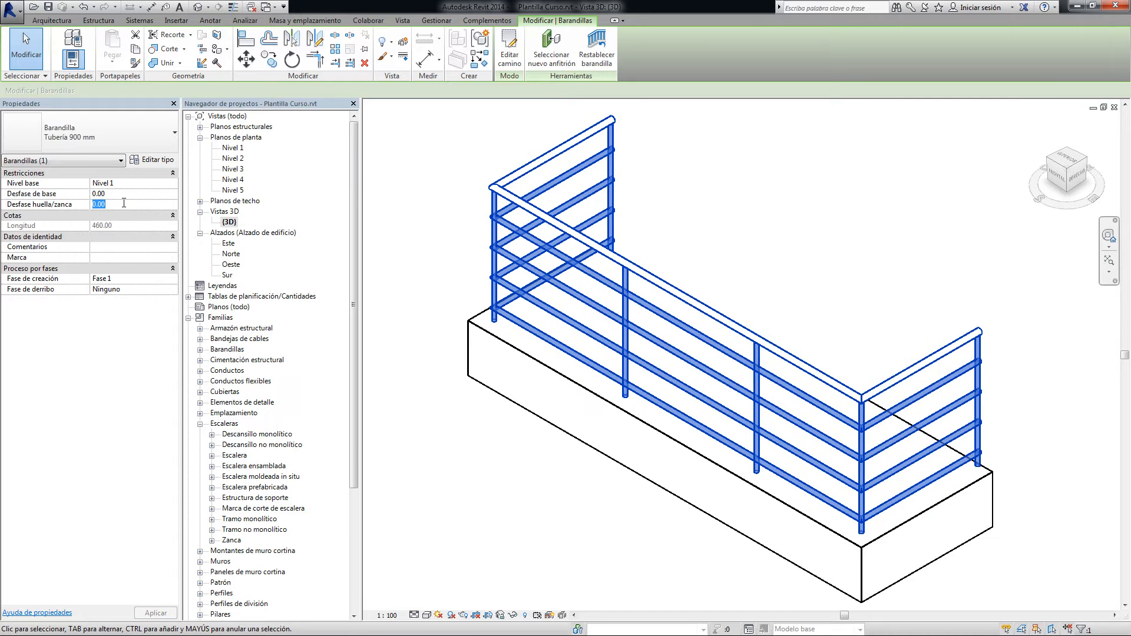
{"action": "type", "text": "10"}
{"action": "key", "text": "Return"}
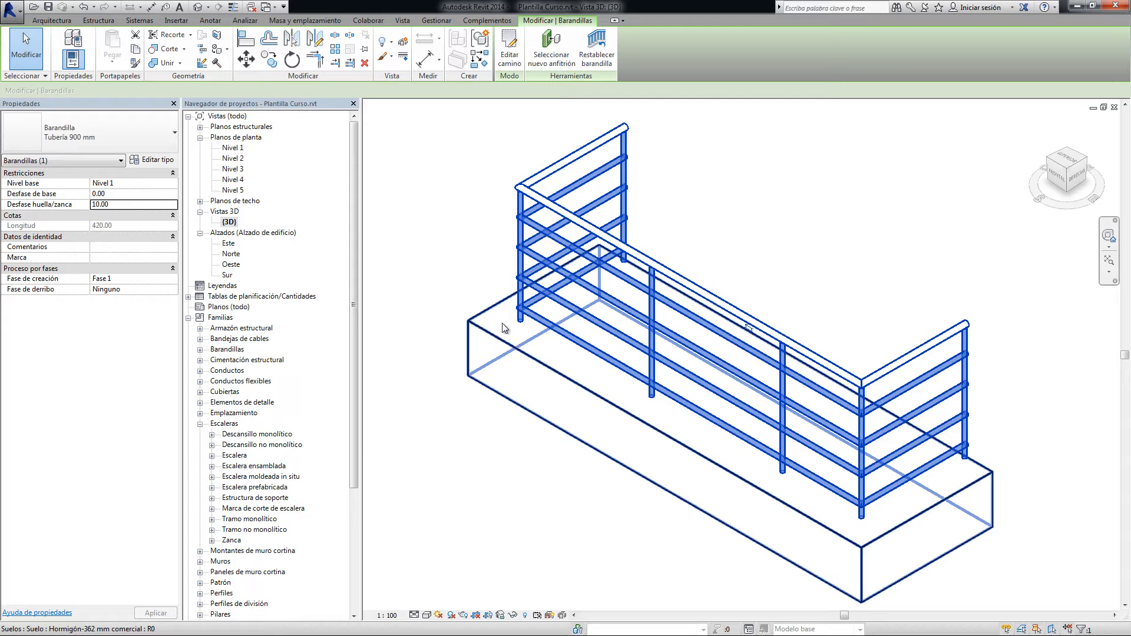
{"action": "double_click", "coordinate": [123, 204]}
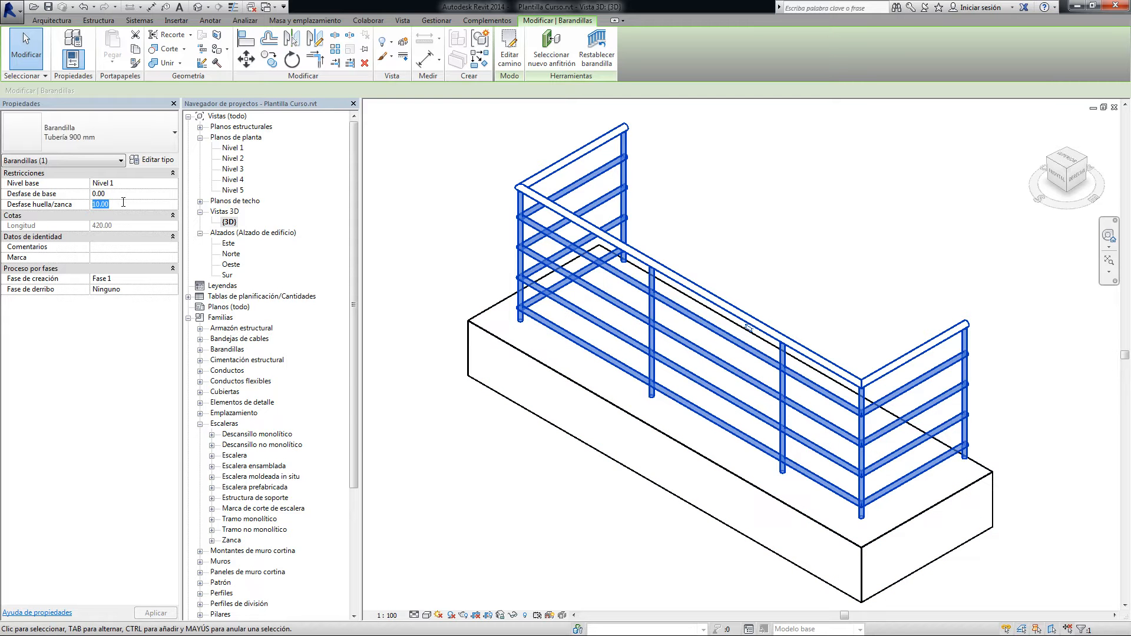
{"action": "type", "text": "0"}
{"action": "key", "text": "Return"}
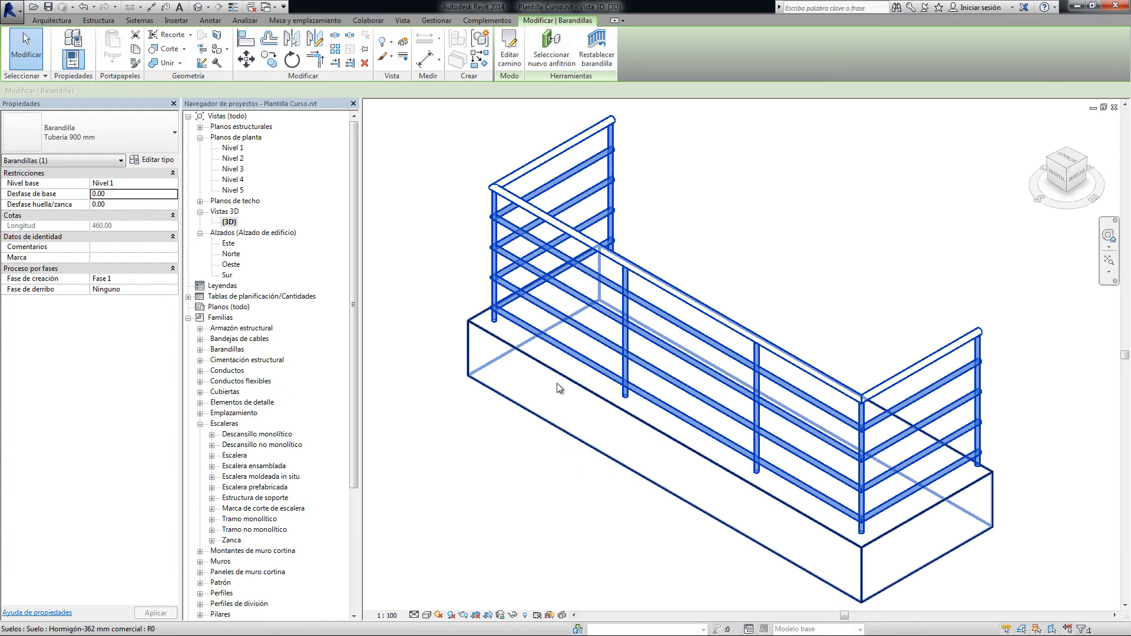
Copy the floor slab along its short side by one slab width, so the copy adjoins the original's open, railing-free side
{"action": "left_click", "coordinate": [455, 336]}
{"action": "left_click", "coordinate": [469, 345]}
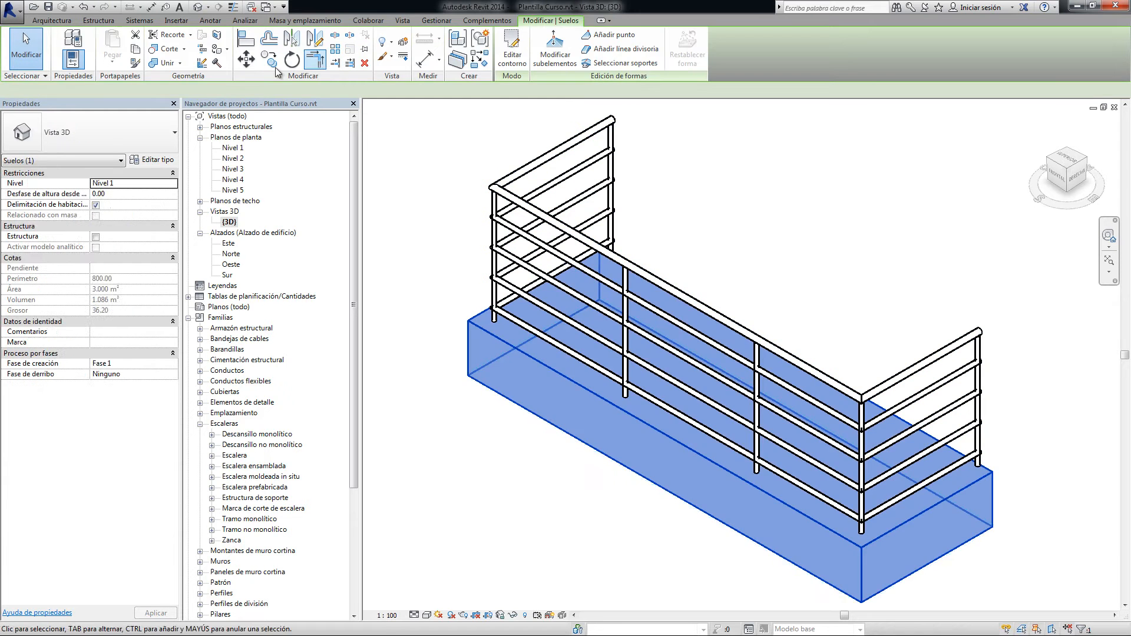
{"action": "left_click", "coordinate": [269, 59]}
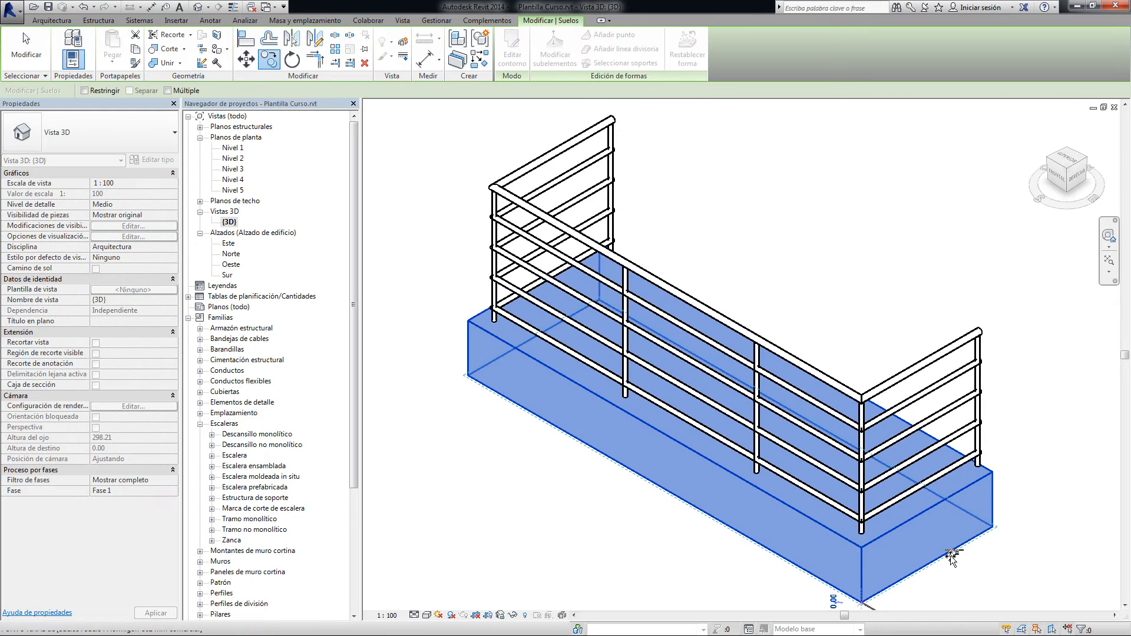
{"action": "left_click", "coordinate": [863, 601]}
{"action": "left_click", "coordinate": [994, 528]}
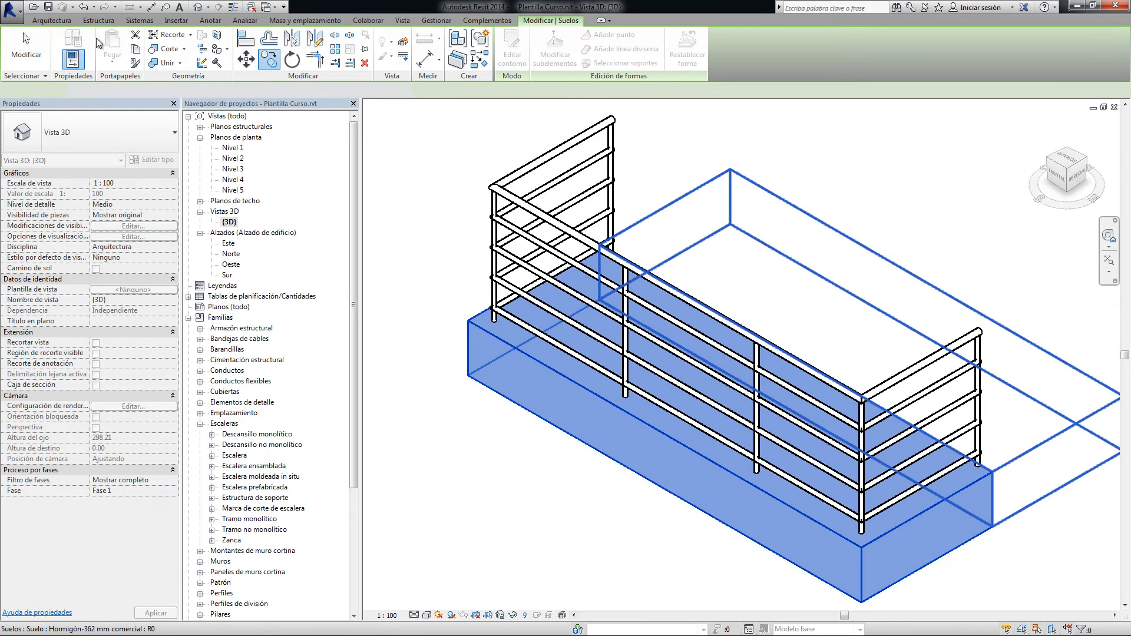
{"action": "left_click", "coordinate": [26, 52]}
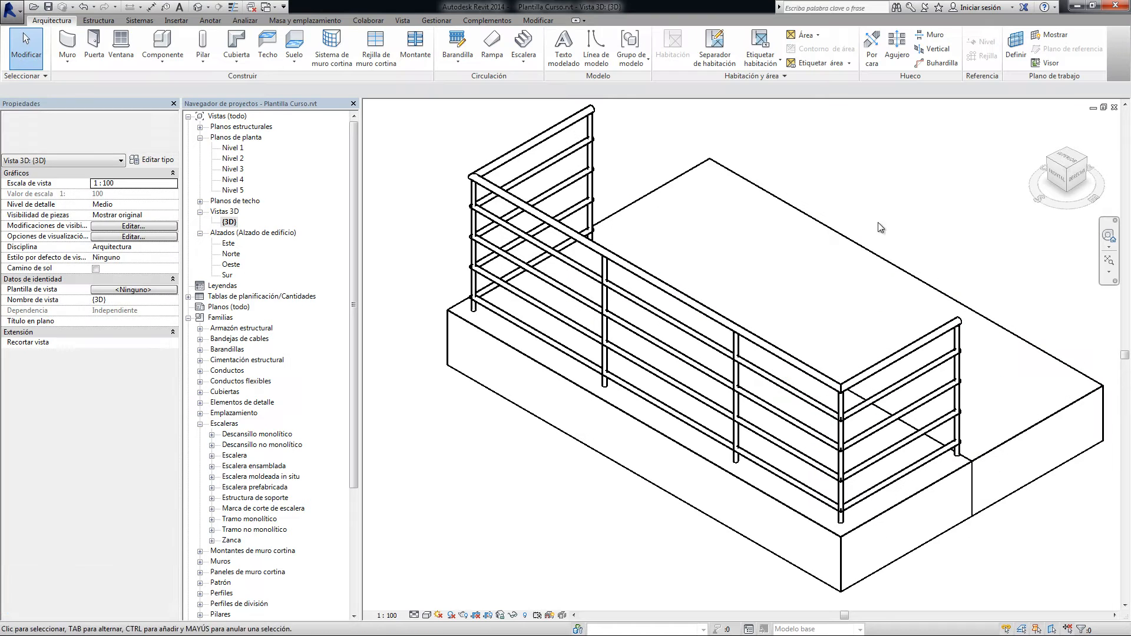
{"action": "left_click", "coordinate": [802, 222]}
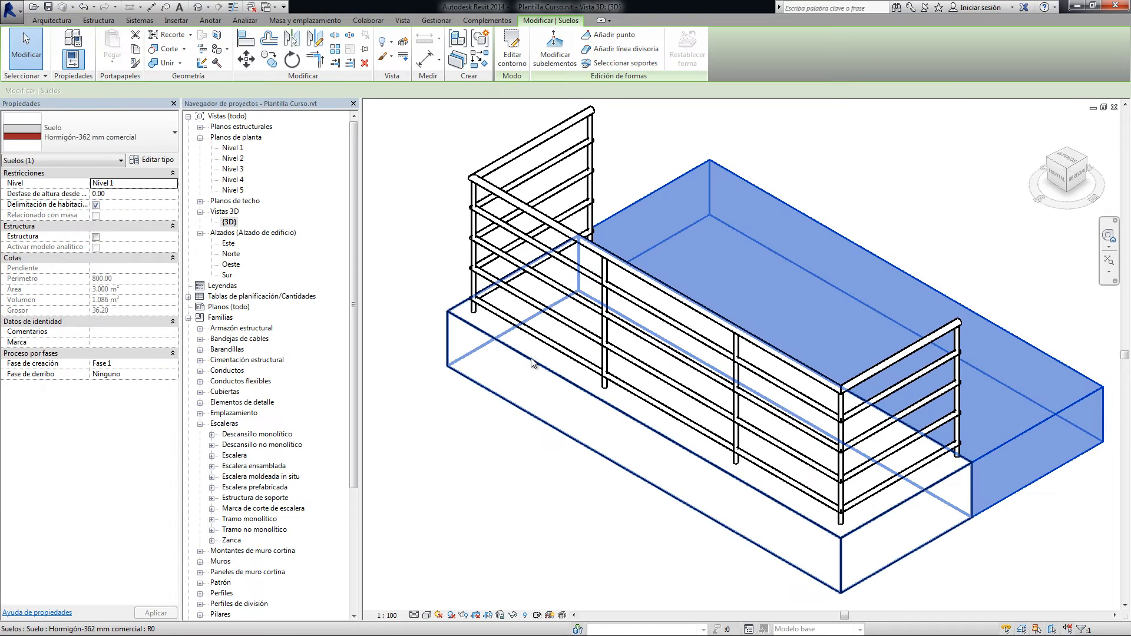
{"action": "left_click", "coordinate": [420, 248]}
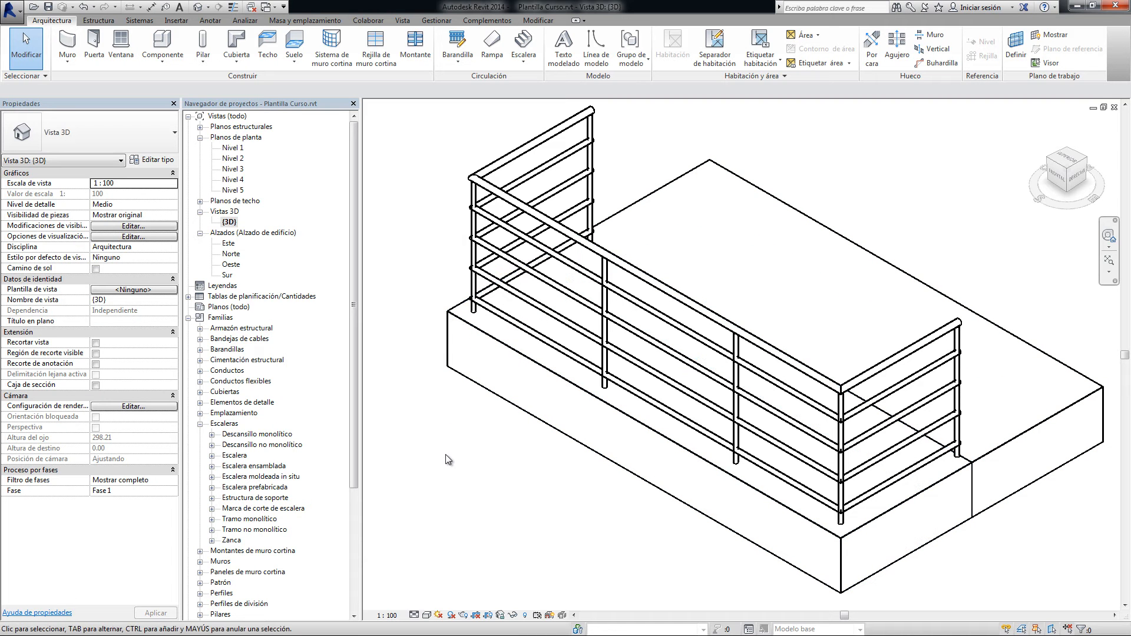
Set the height offset from level of the floor under the railing to -10.00
{"action": "left_click", "coordinate": [478, 352]}
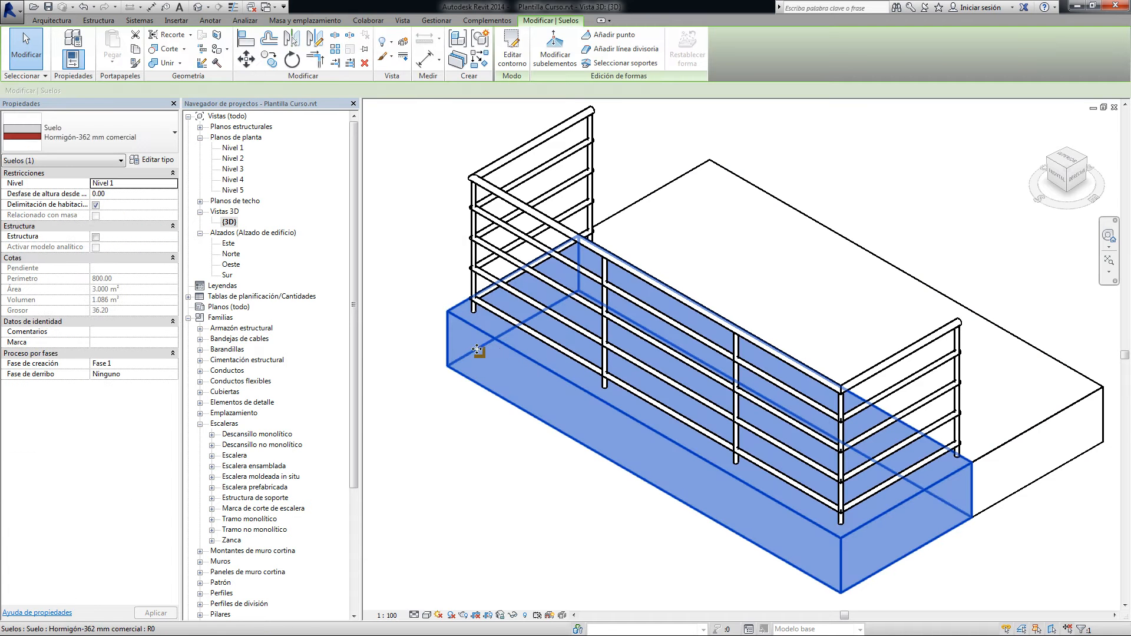
{"action": "left_click", "coordinate": [118, 193]}
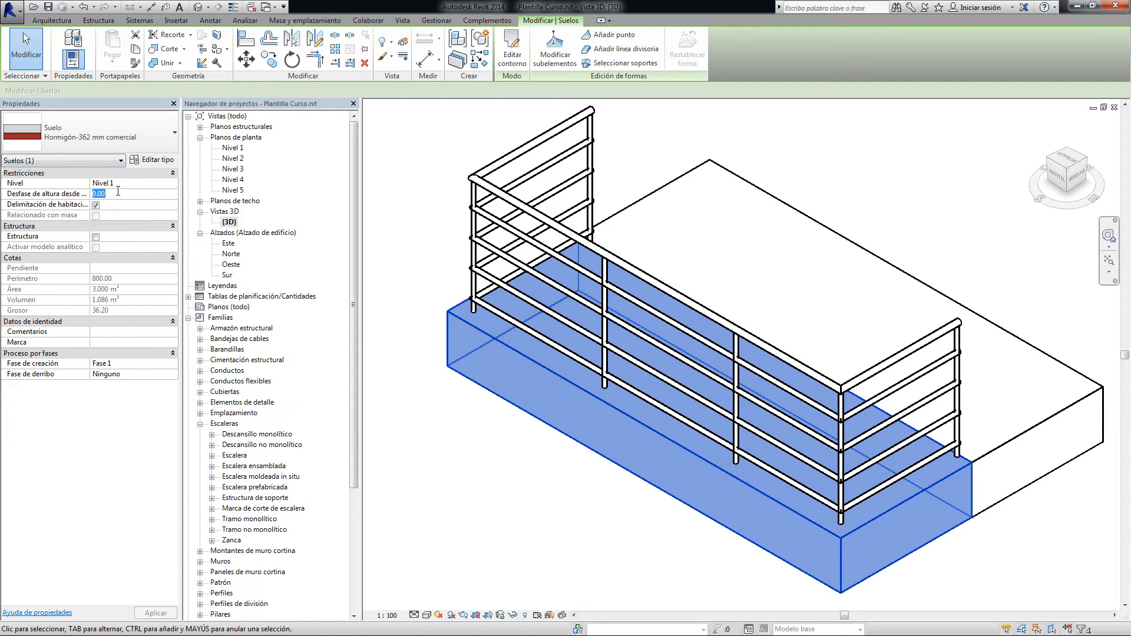
{"action": "type", "text": "-10.00"}
{"action": "key", "text": "Return"}
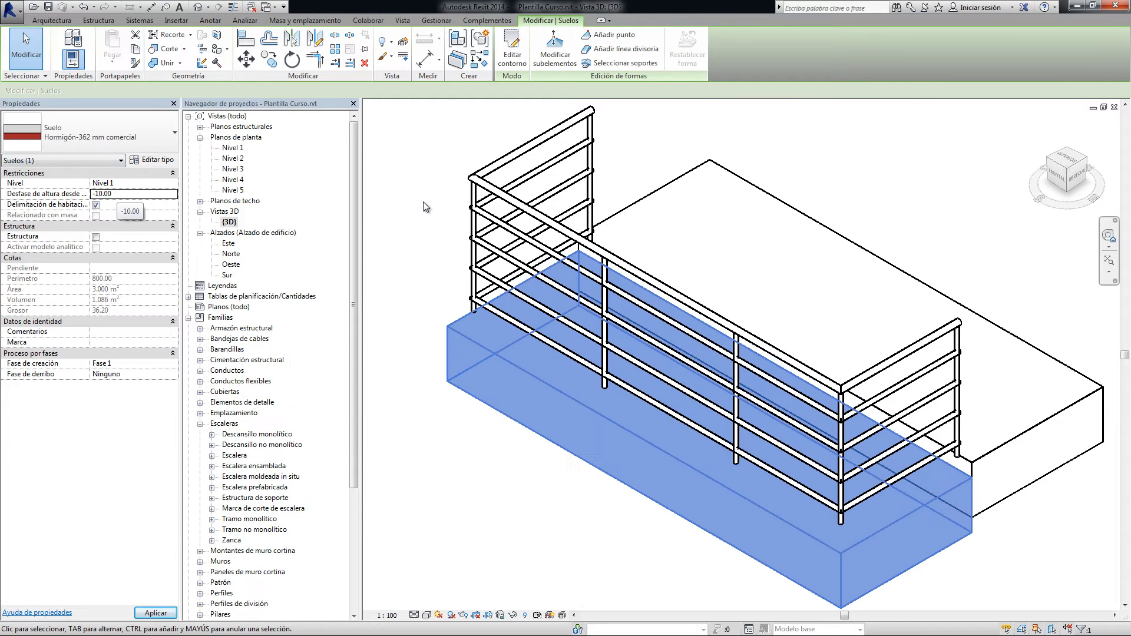
Set the base offset (Desfase de base) of the railing to -10.00
{"action": "left_click", "coordinate": [423, 201]}
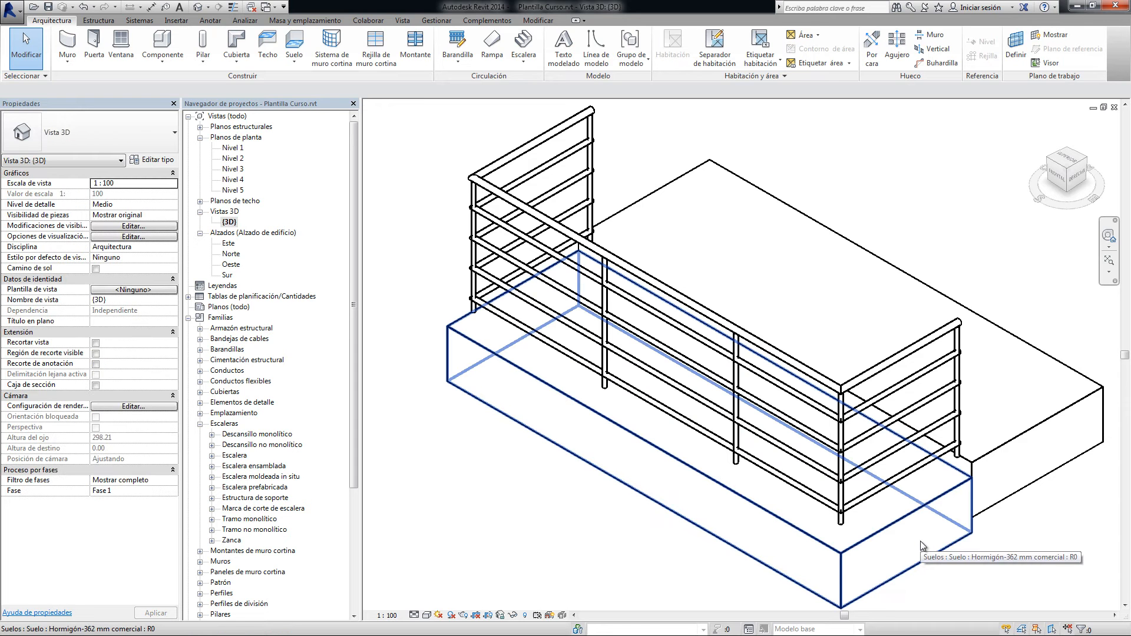
{"action": "left_click", "coordinate": [473, 173]}
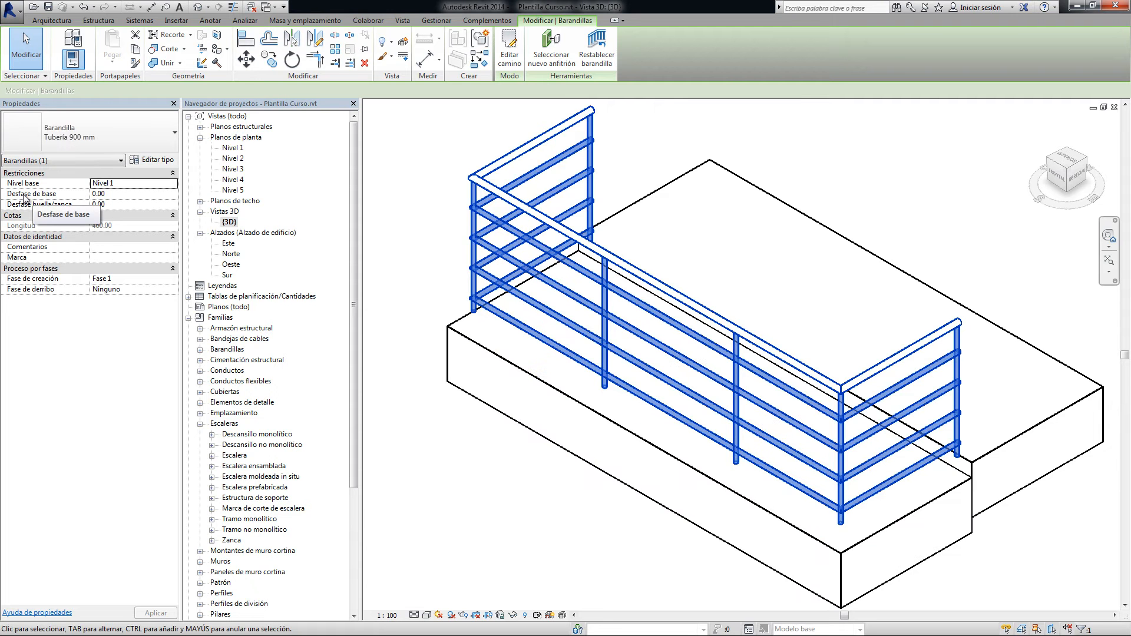
{"action": "left_click", "coordinate": [124, 194]}
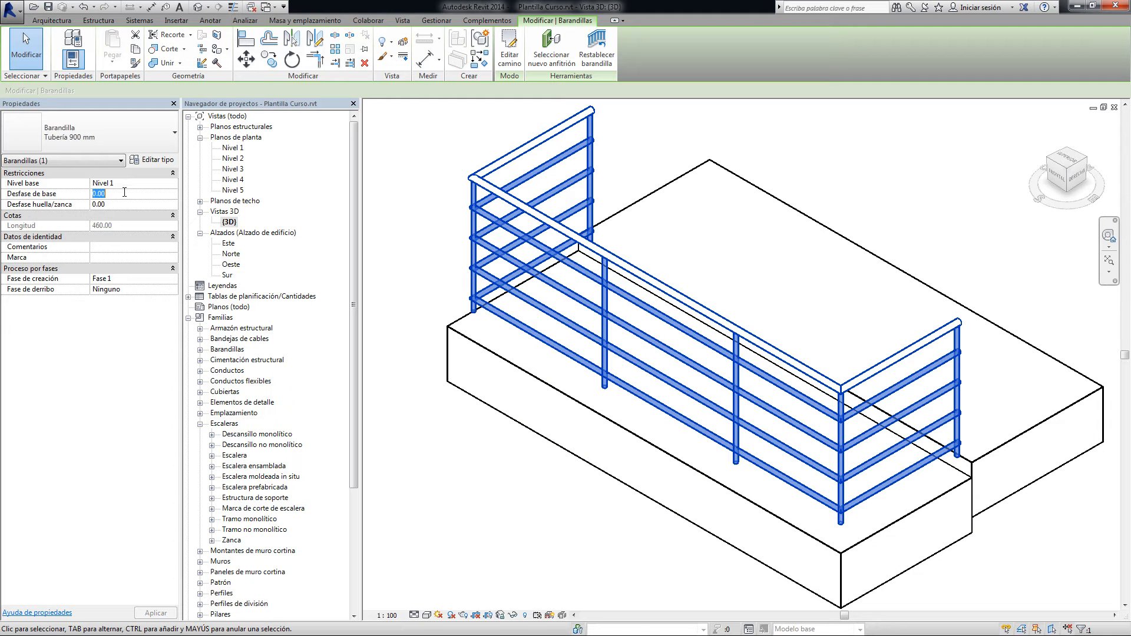
{"action": "type", "text": "-10.00"}
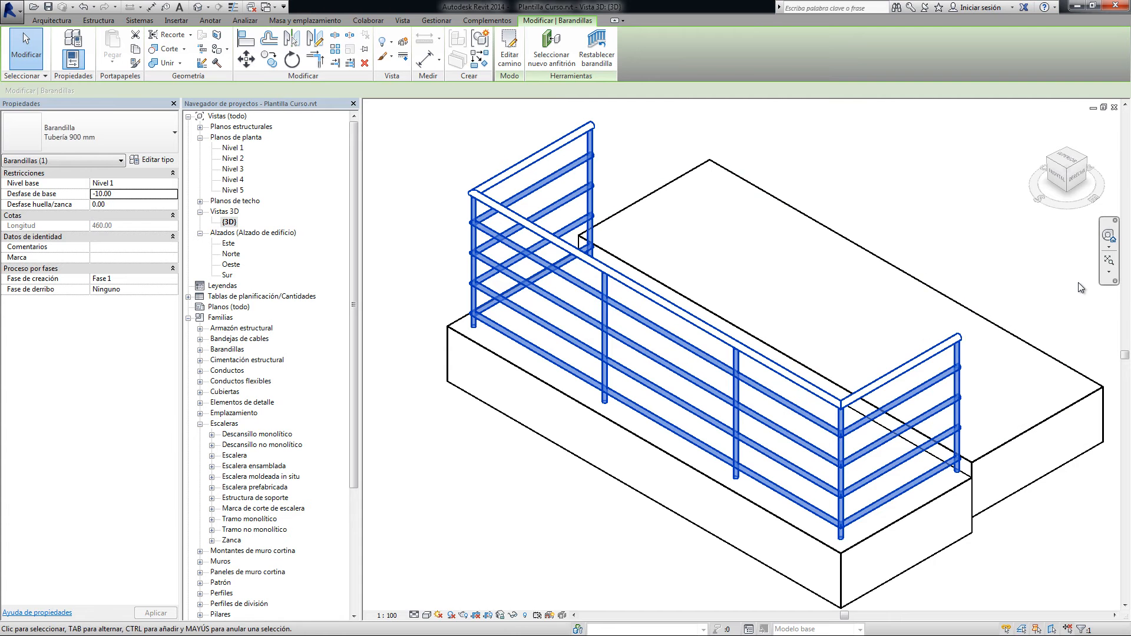
Set the height offset from level of the floor under the railing to 0
{"action": "left_click", "coordinate": [503, 379]}
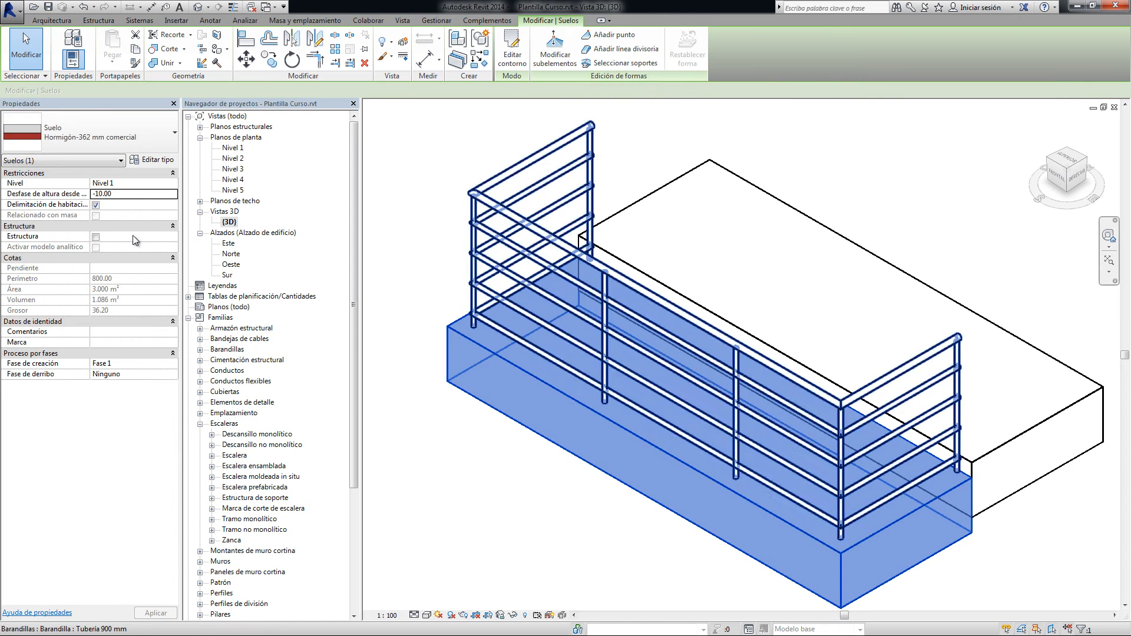
{"action": "double_click", "coordinate": [123, 194]}
{"action": "type", "text": "0"}
{"action": "key", "text": "Return"}
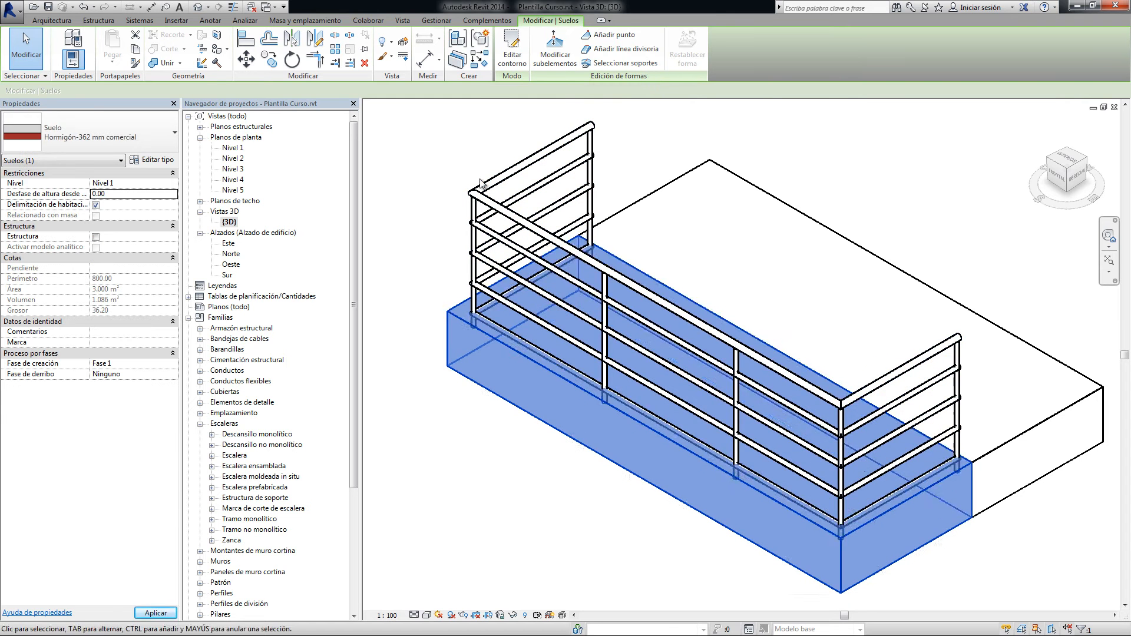
Return the railing's base offset (Desfase de base) to 0.00
{"action": "left_click", "coordinate": [479, 186]}
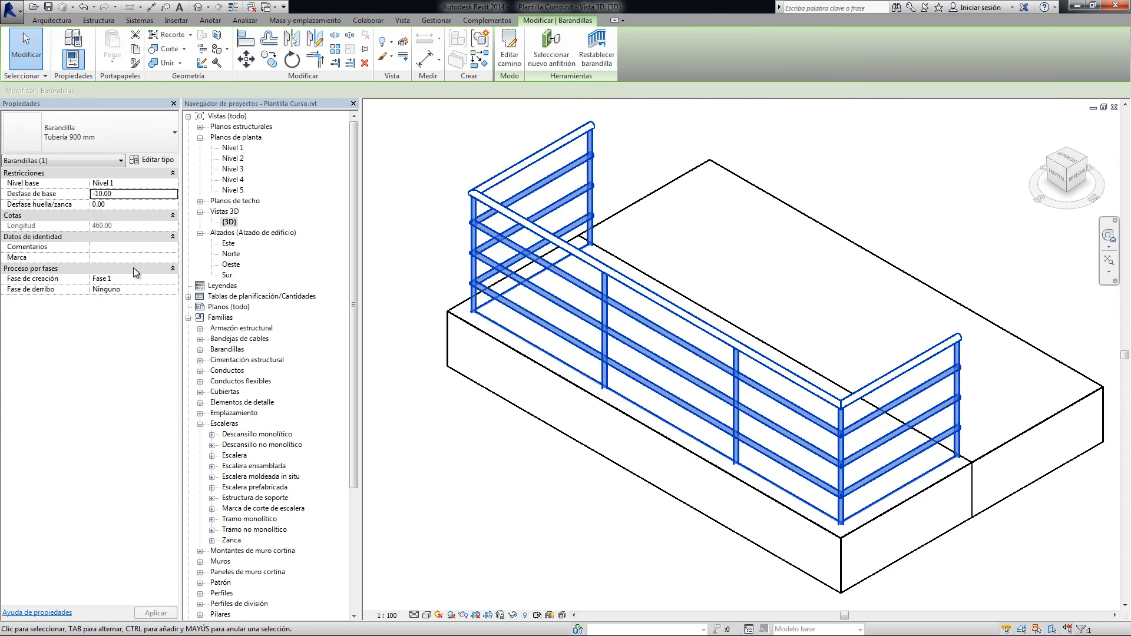
{"action": "double_click", "coordinate": [128, 192]}
{"action": "type", "text": "0.00"}
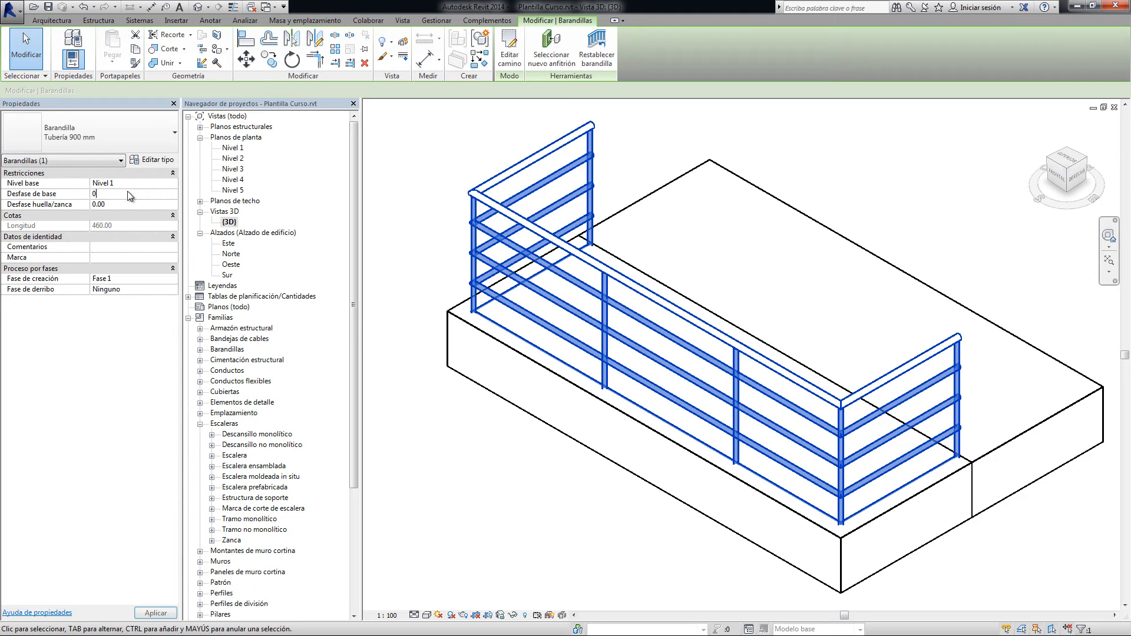
{"action": "key", "text": "Return"}
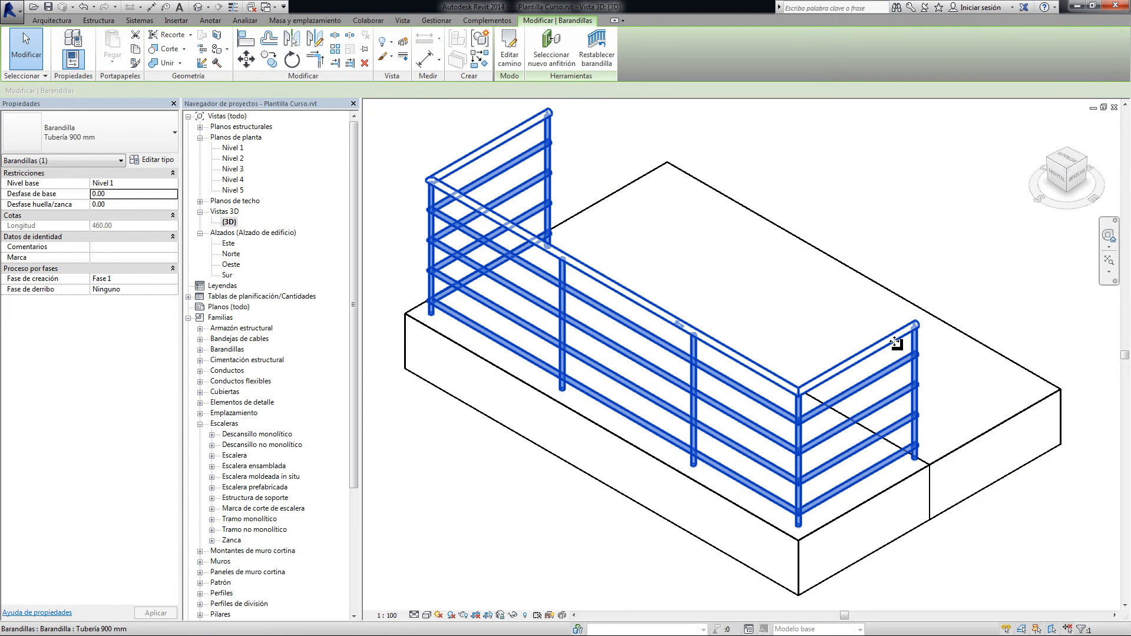
Edit the railing path, stretching one short end segment across the adjoining slab to a length of 190.00, and finish the sketch
{"action": "left_click", "coordinate": [510, 56]}
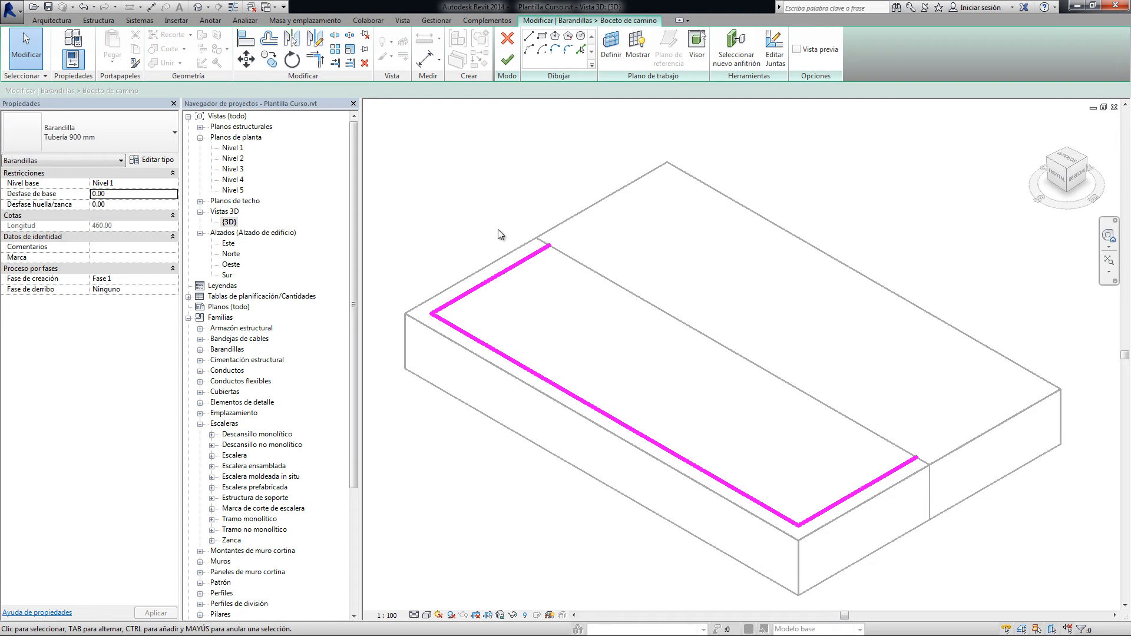
{"action": "left_click", "coordinate": [907, 469]}
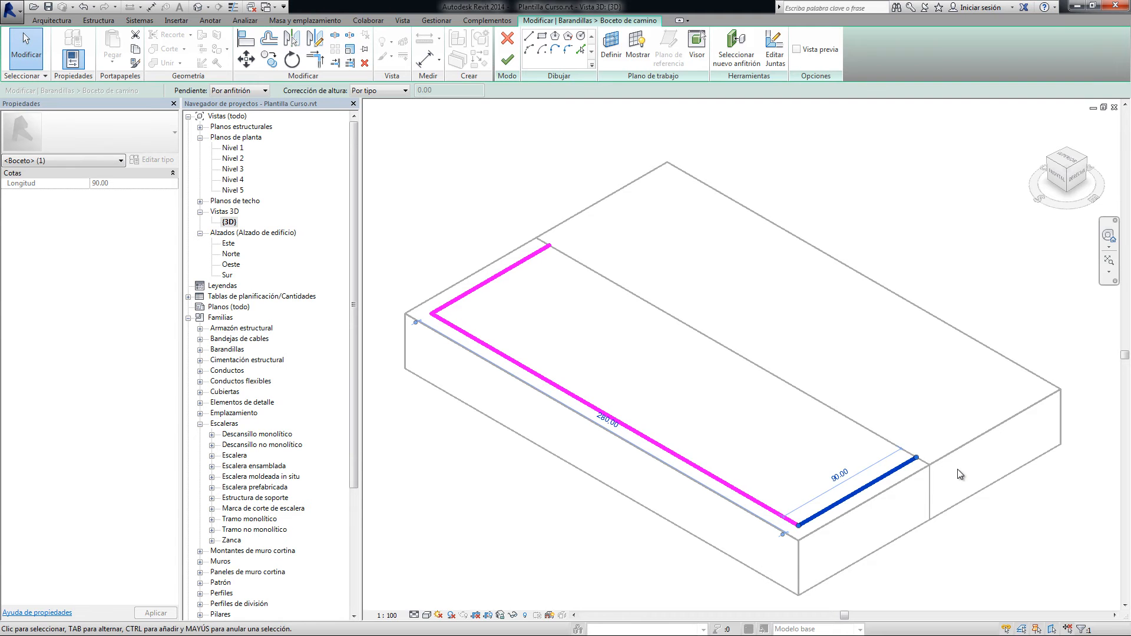
{"action": "mouse_move", "coordinate": [917, 458]}
{"action": "left_mouse_down"}
{"action": "mouse_move", "coordinate": [1045, 396]}
{"action": "mouse_move", "coordinate": [1048, 381]}
{"action": "left_mouse_up"}
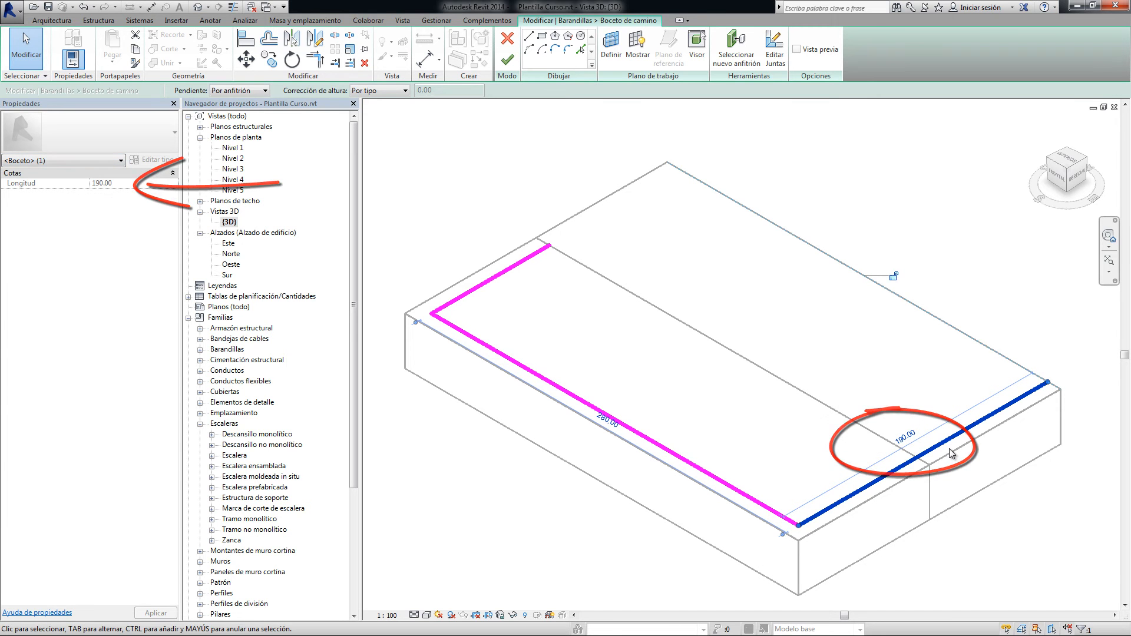
{"action": "left_click", "coordinate": [676, 457]}
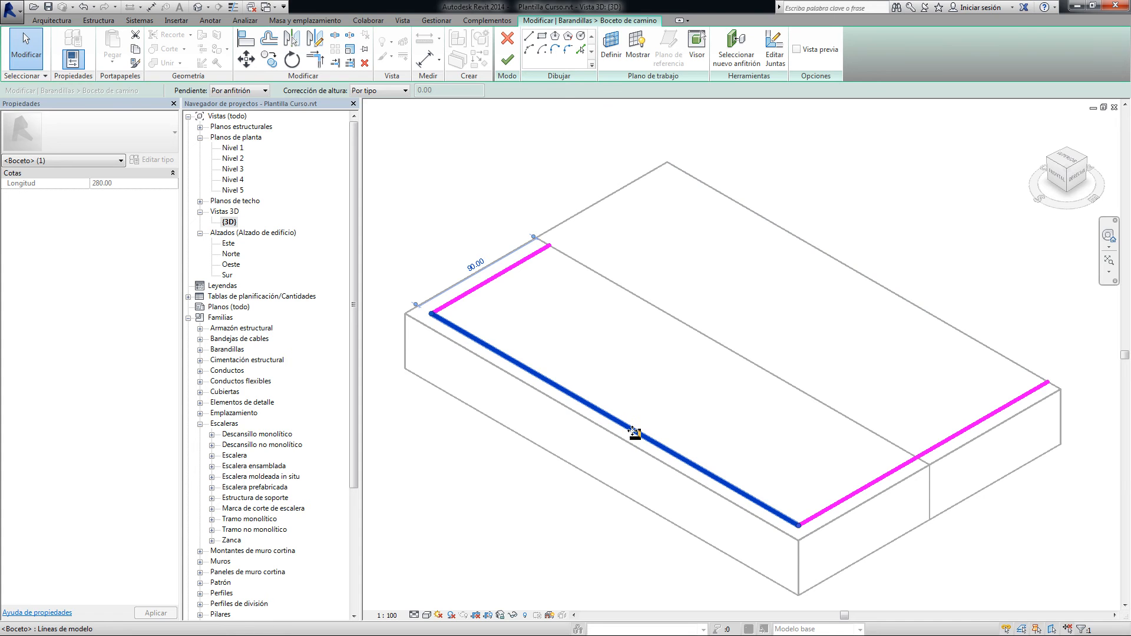
{"action": "left_click", "coordinate": [498, 276]}
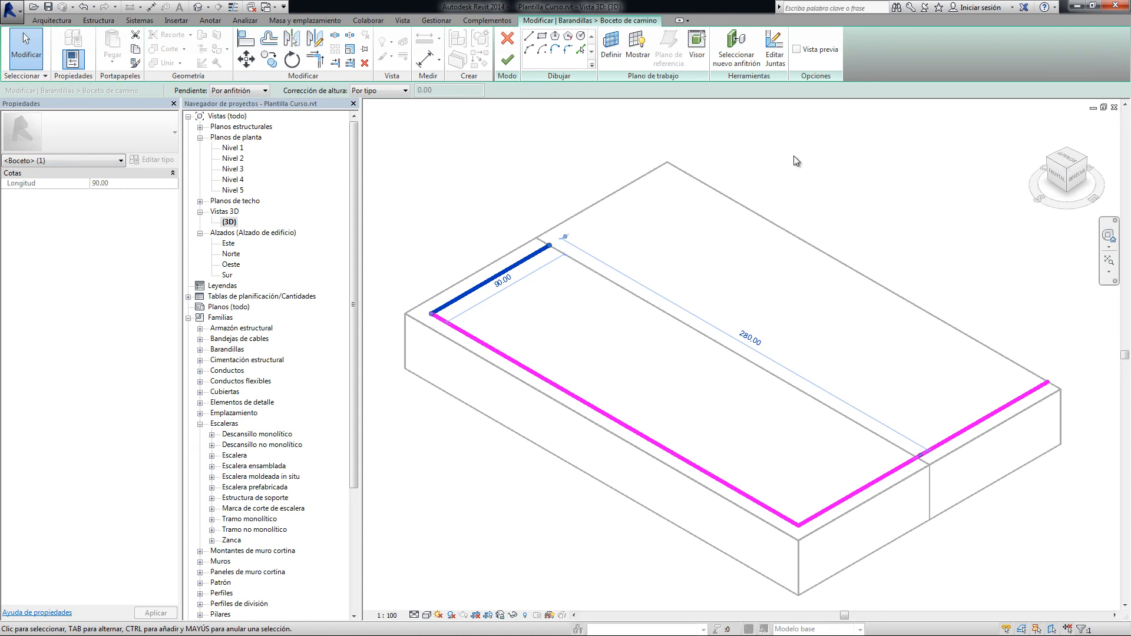
{"action": "left_click", "coordinate": [507, 60]}
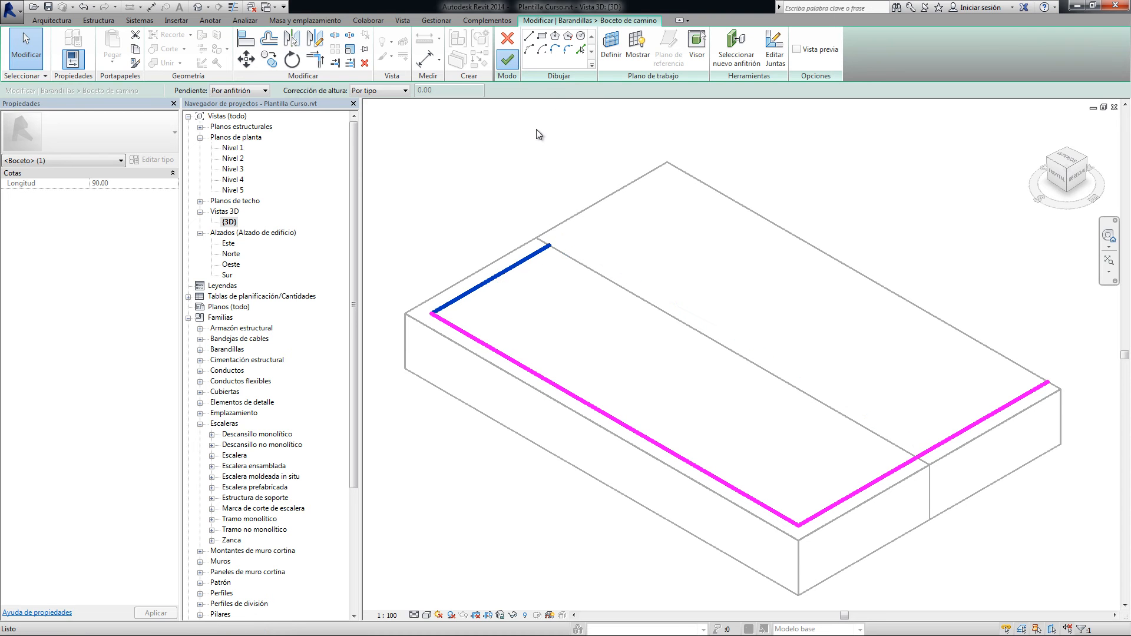